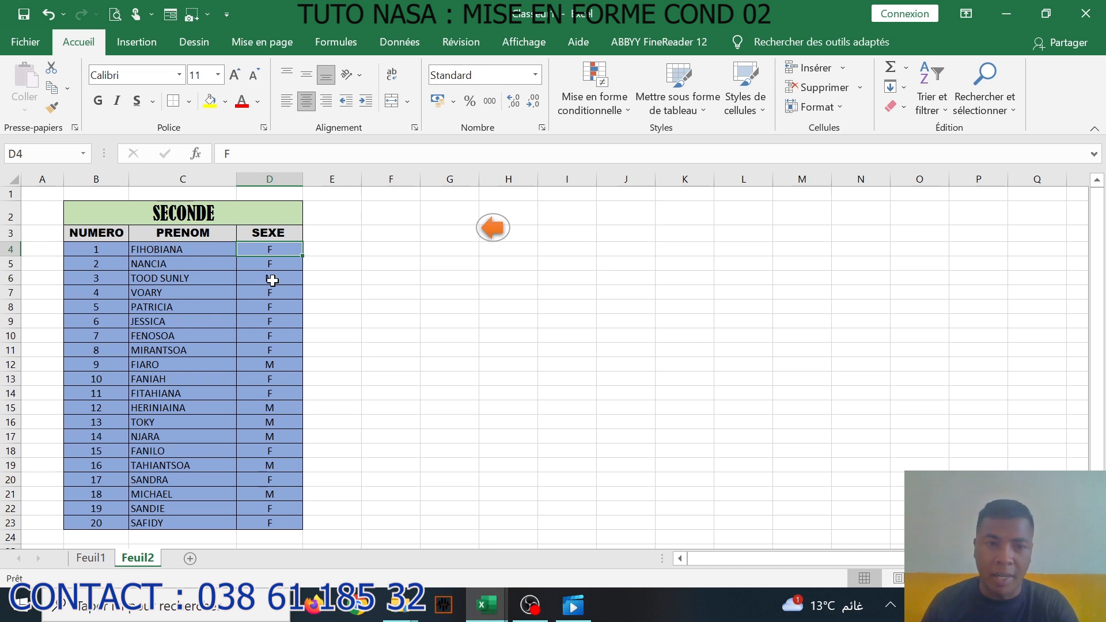
Create a custom conditional formatting rule for the SEXE cells D4:D23 that formats only cells meeting a content condition
left_click(254, 376)
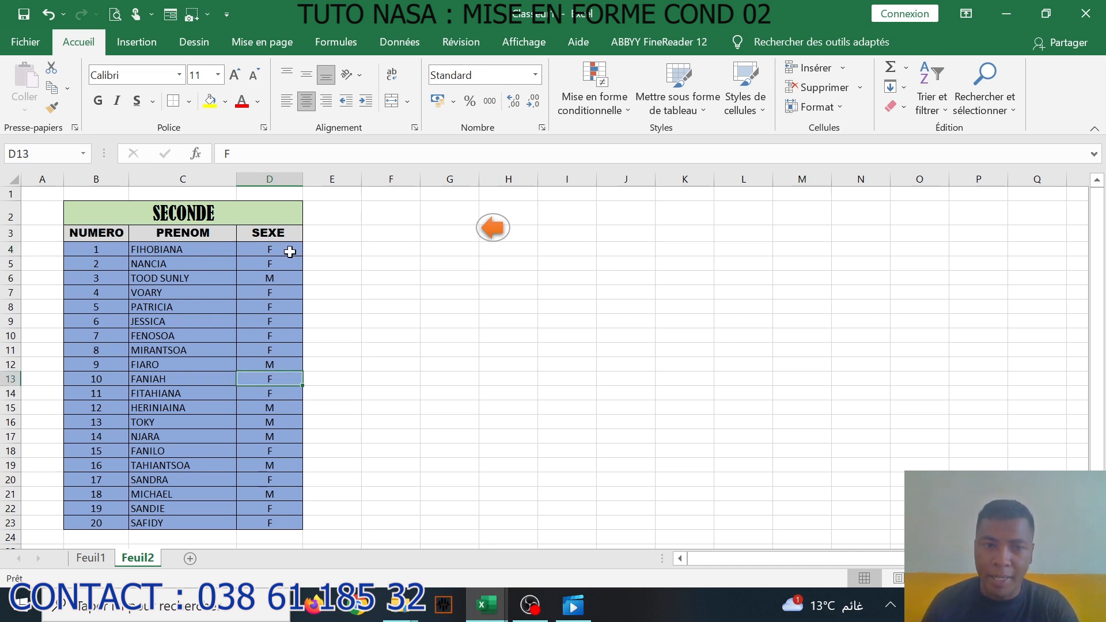
left_click_drag(289, 251, 279, 518)
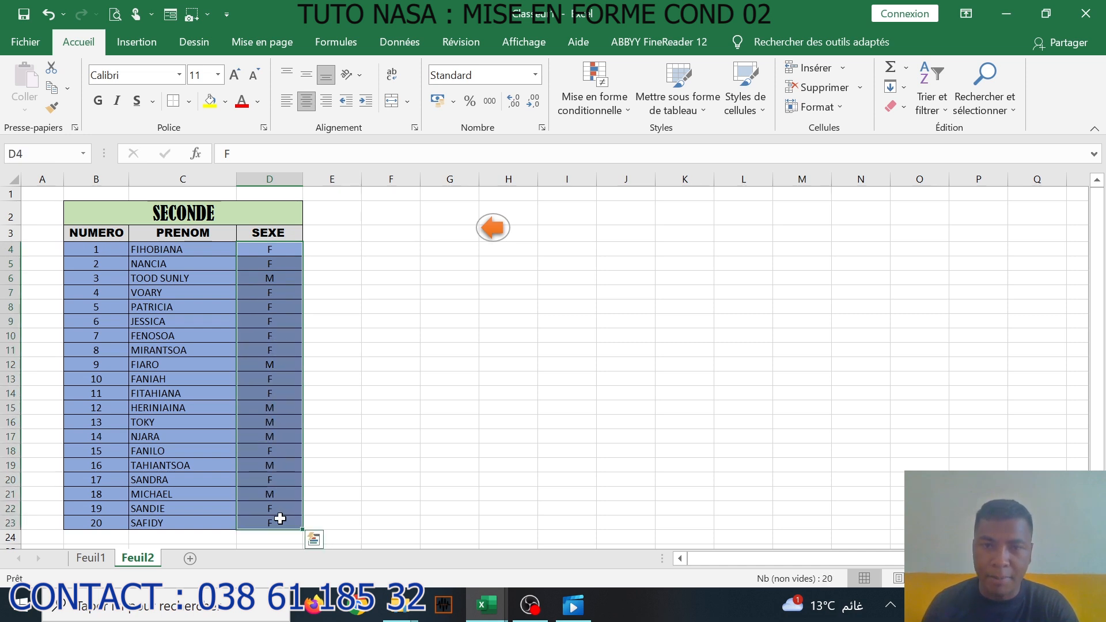
left_click(593, 108)
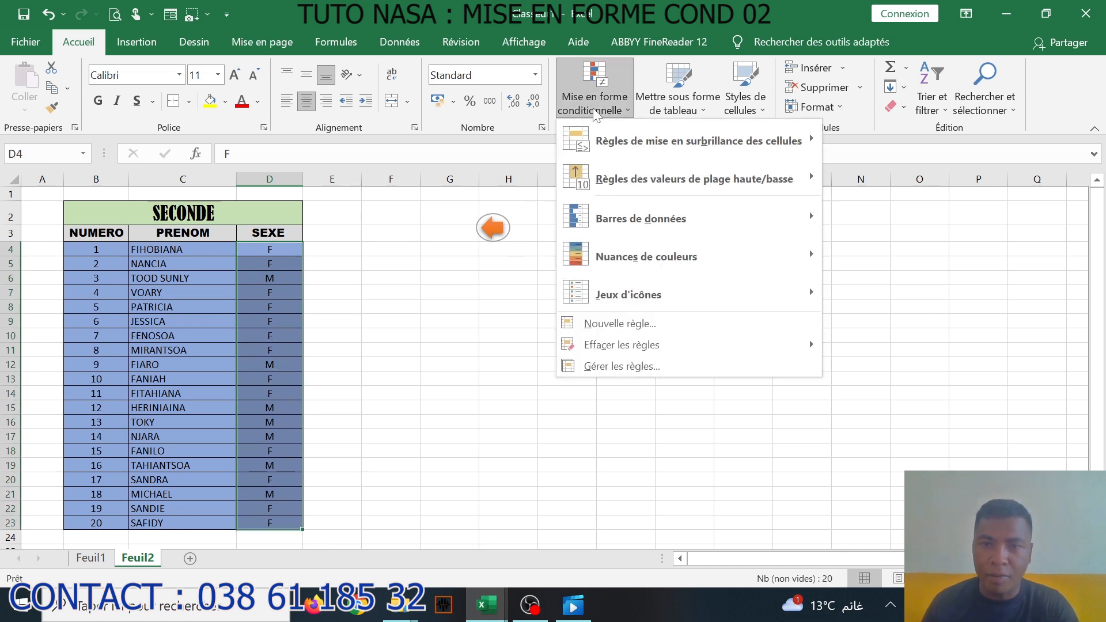
mouse_move(714, 144)
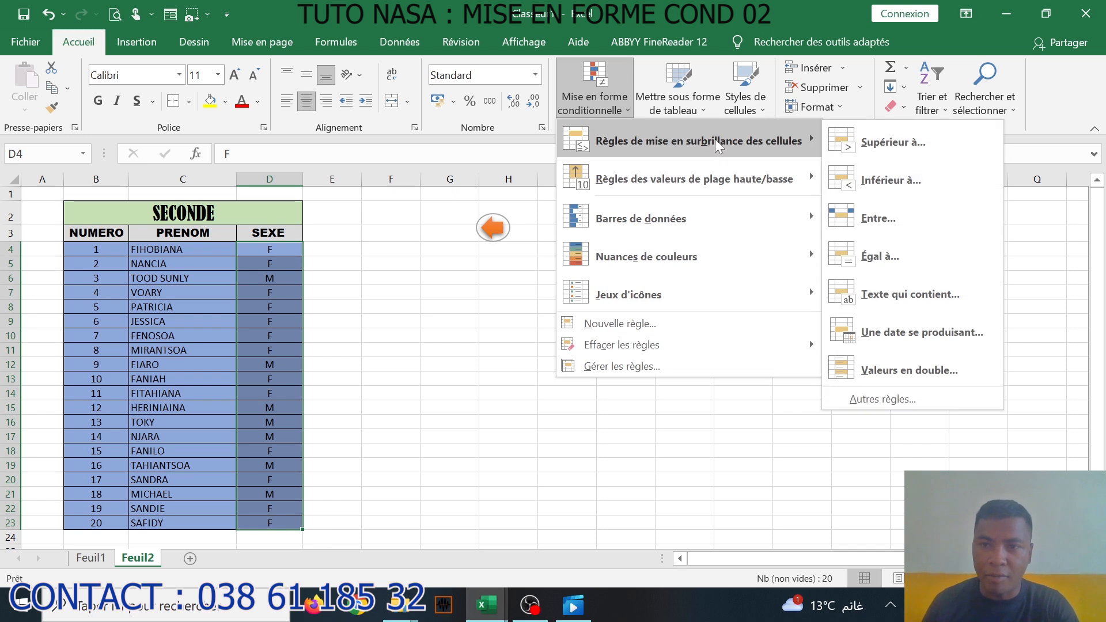
left_click(877, 403)
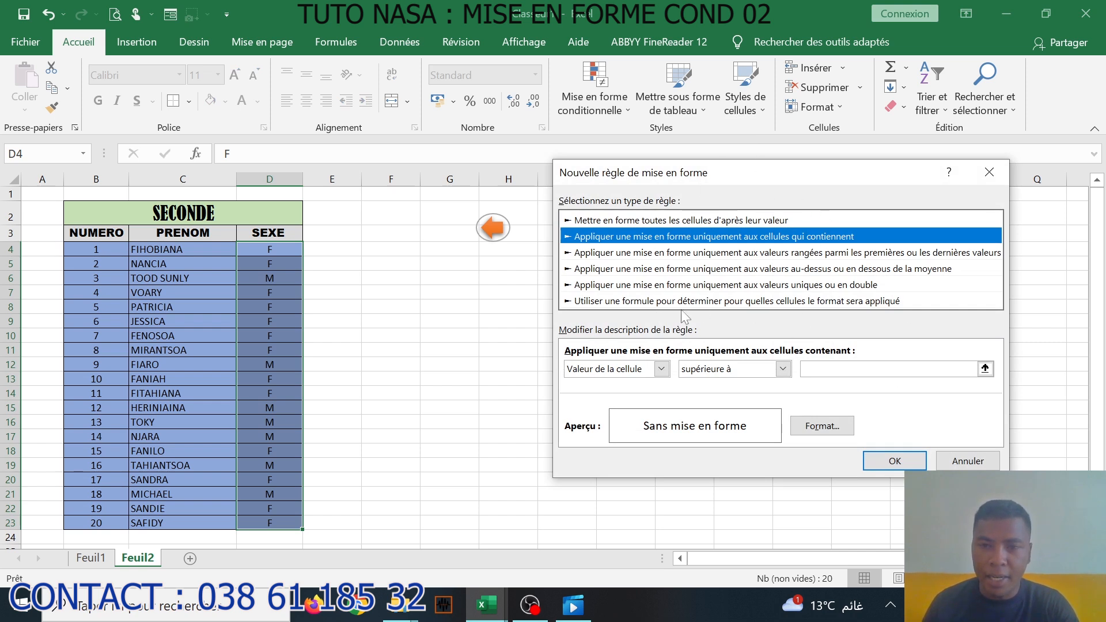
left_click(667, 223)
left_click(666, 239)
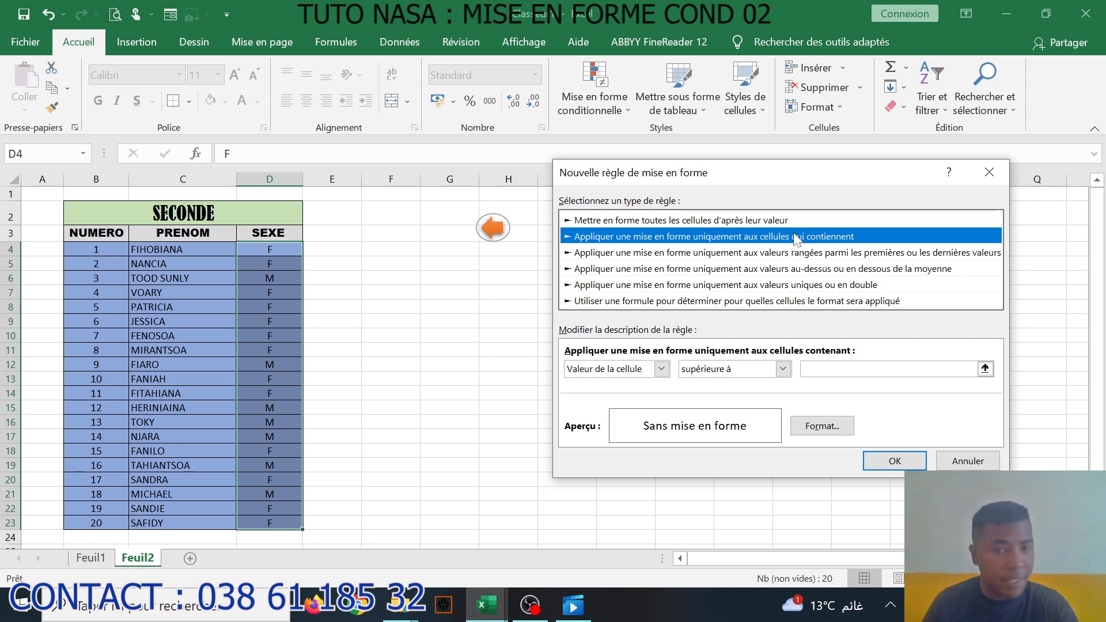
Set the rule's condition to "Texte spécifique" with the operator "contenant"
left_click(662, 370)
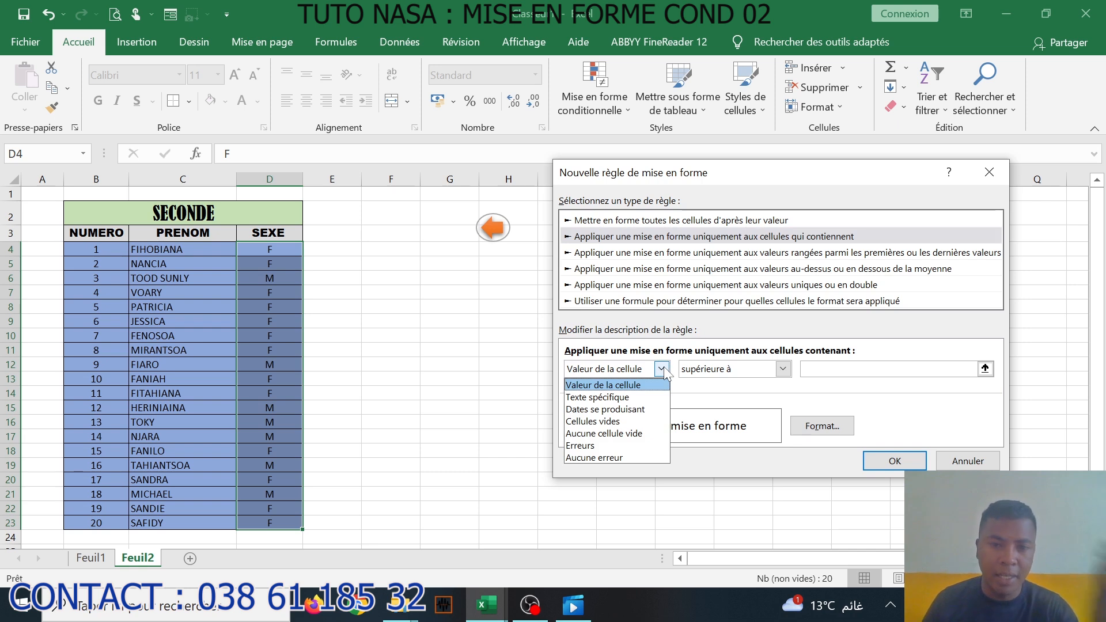
left_click(640, 398)
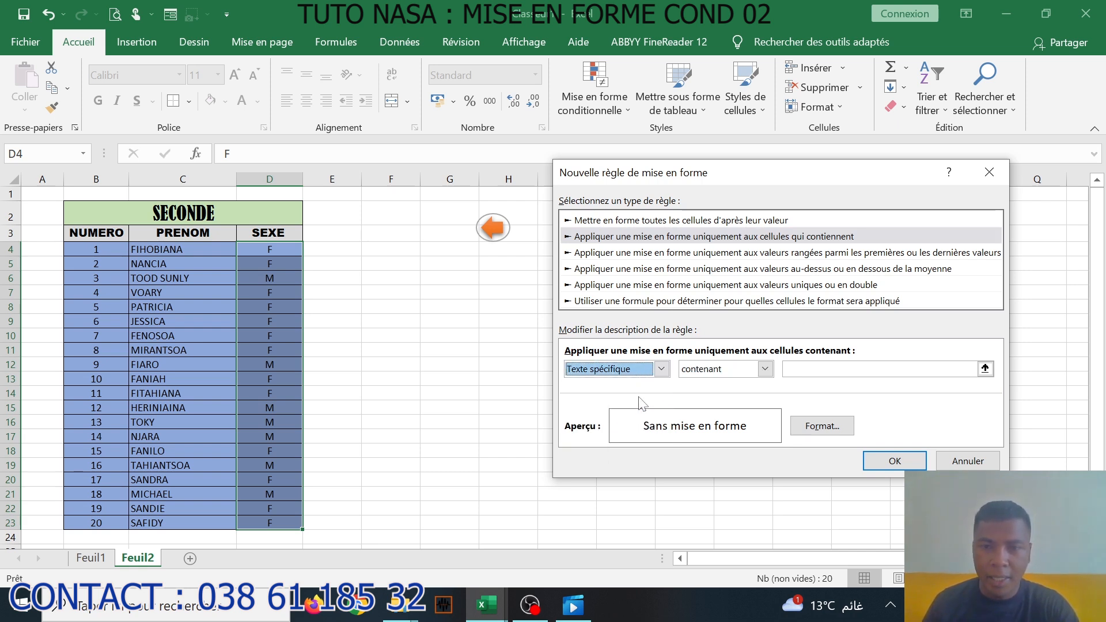
left_click(765, 369)
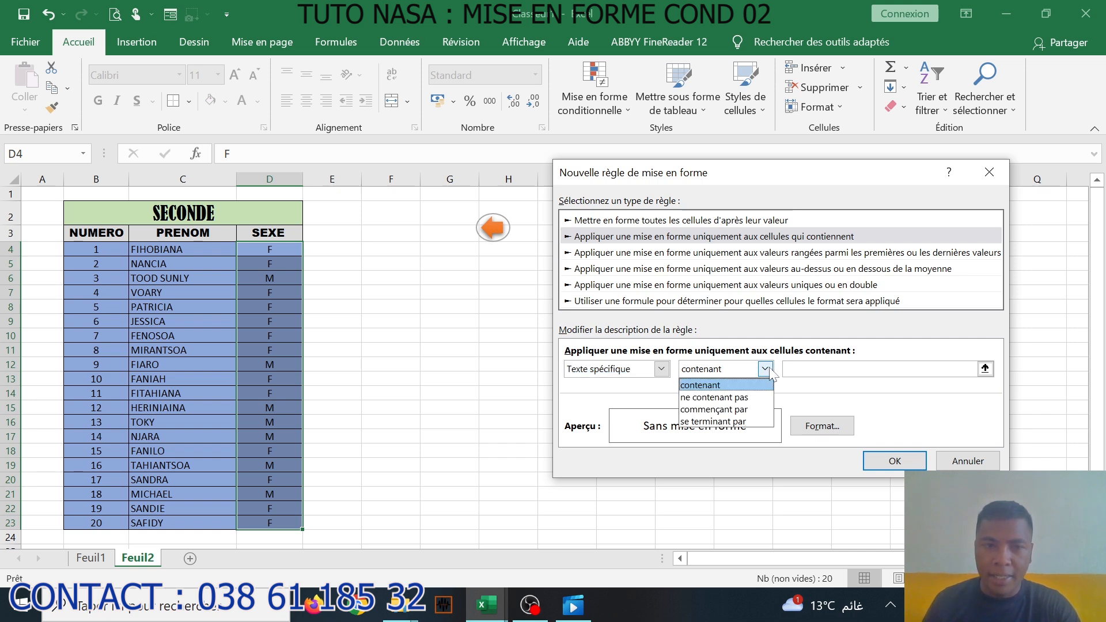
left_click(743, 385)
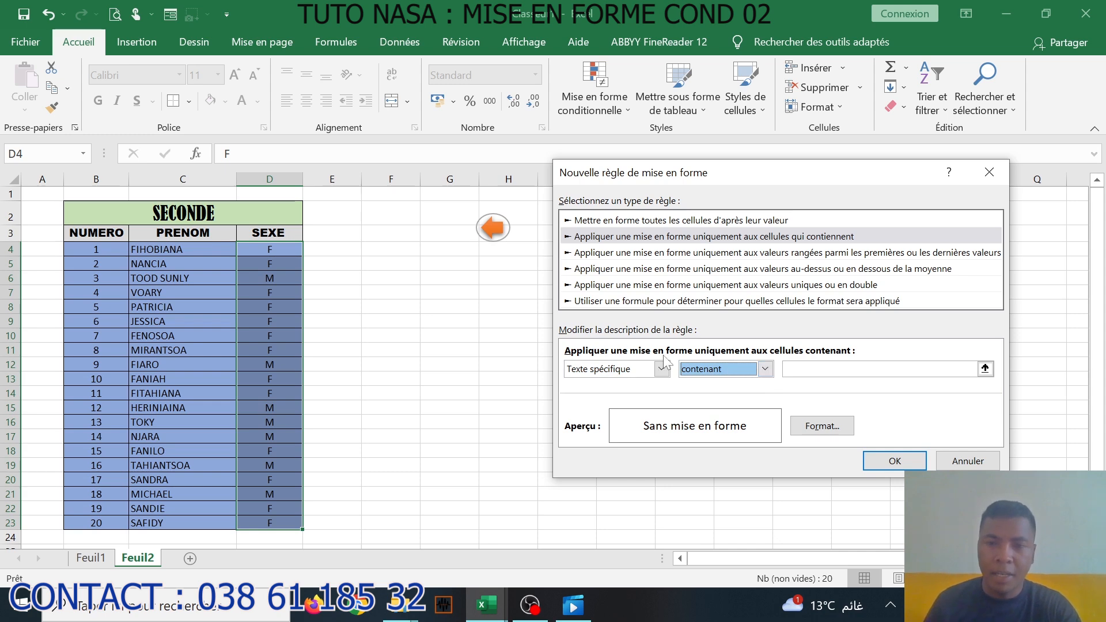
Give the rule's format a yellow fill and a red border on all four sides
left_click(822, 426)
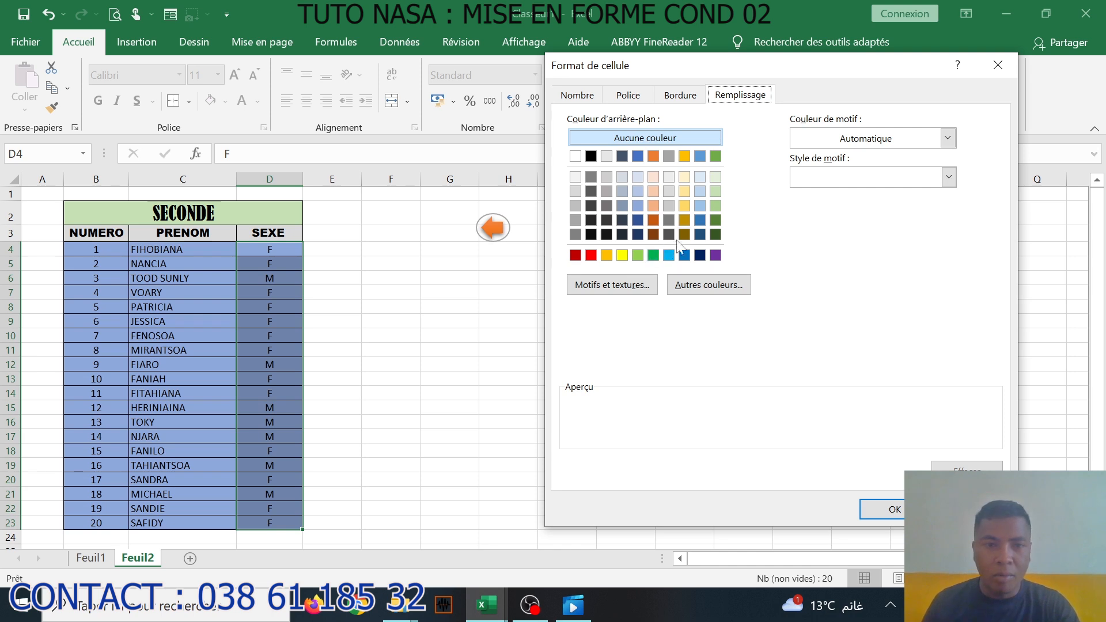
left_click(623, 255)
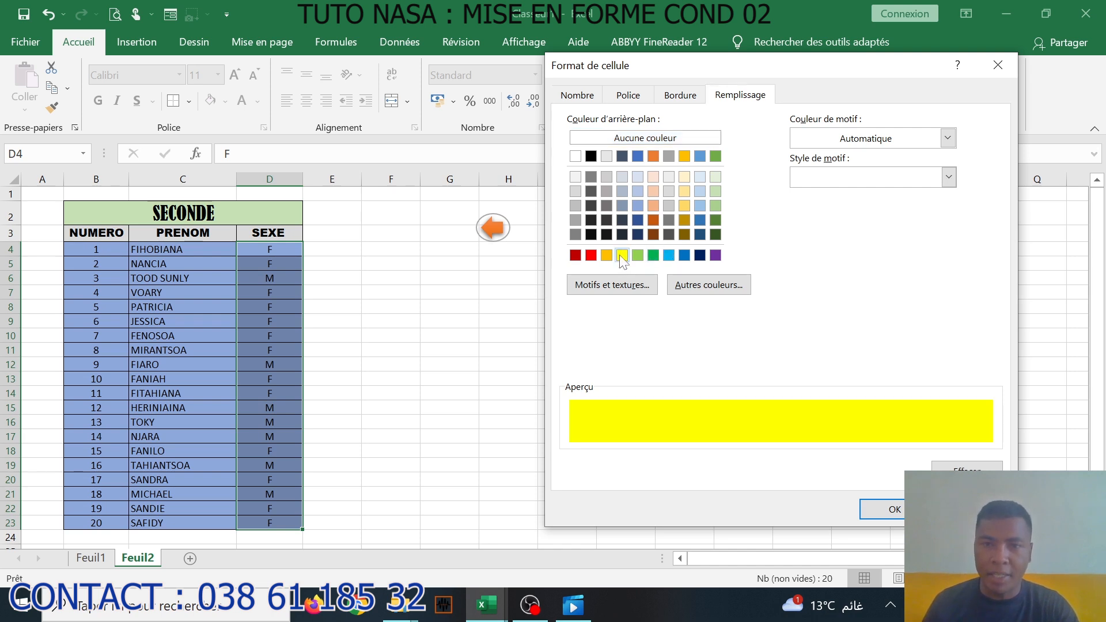
left_click(681, 95)
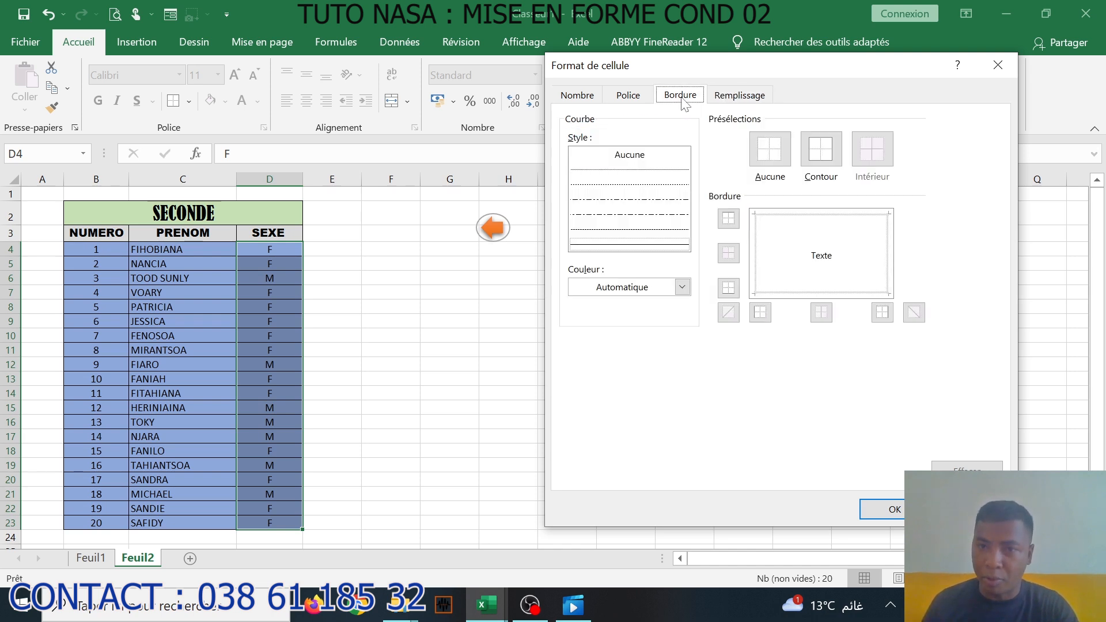
left_click(683, 287)
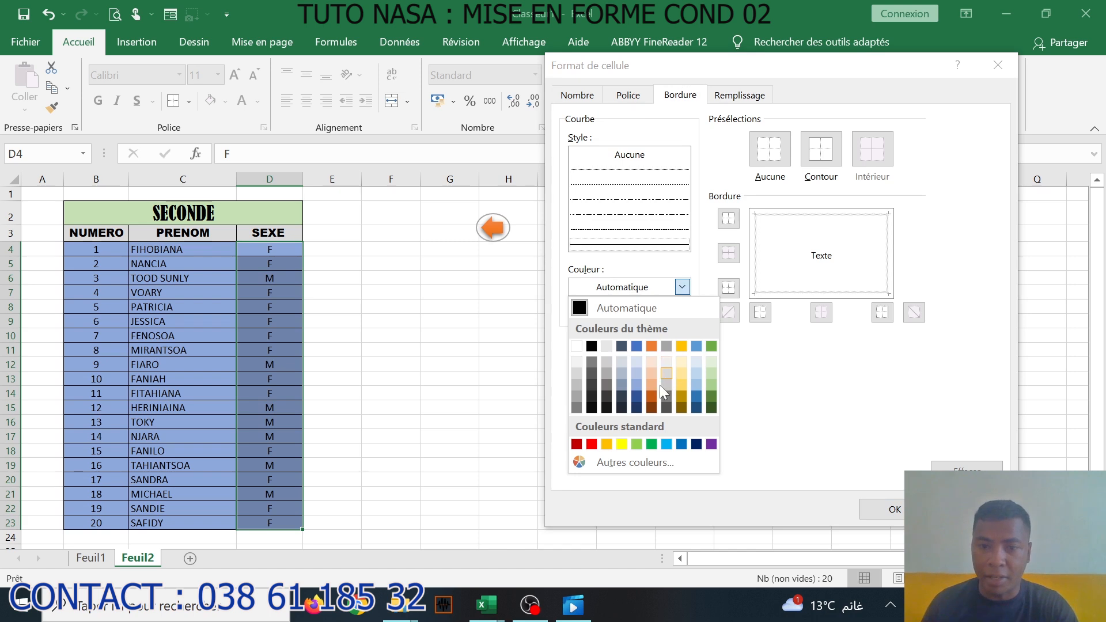
left_click(591, 444)
left_click(842, 222)
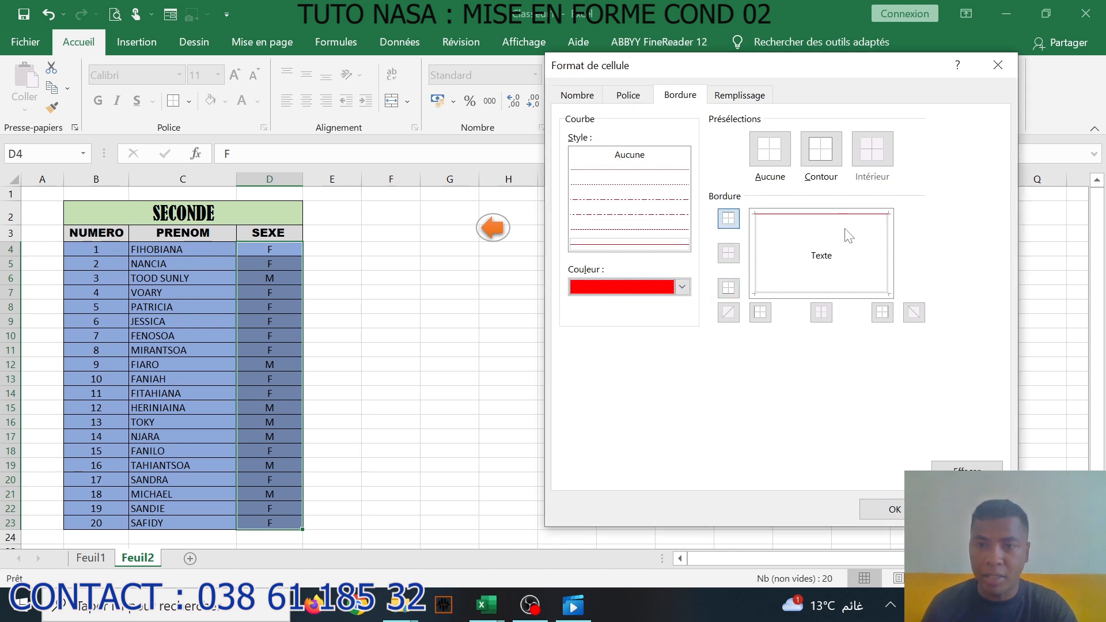
left_click(890, 247)
left_click(862, 293)
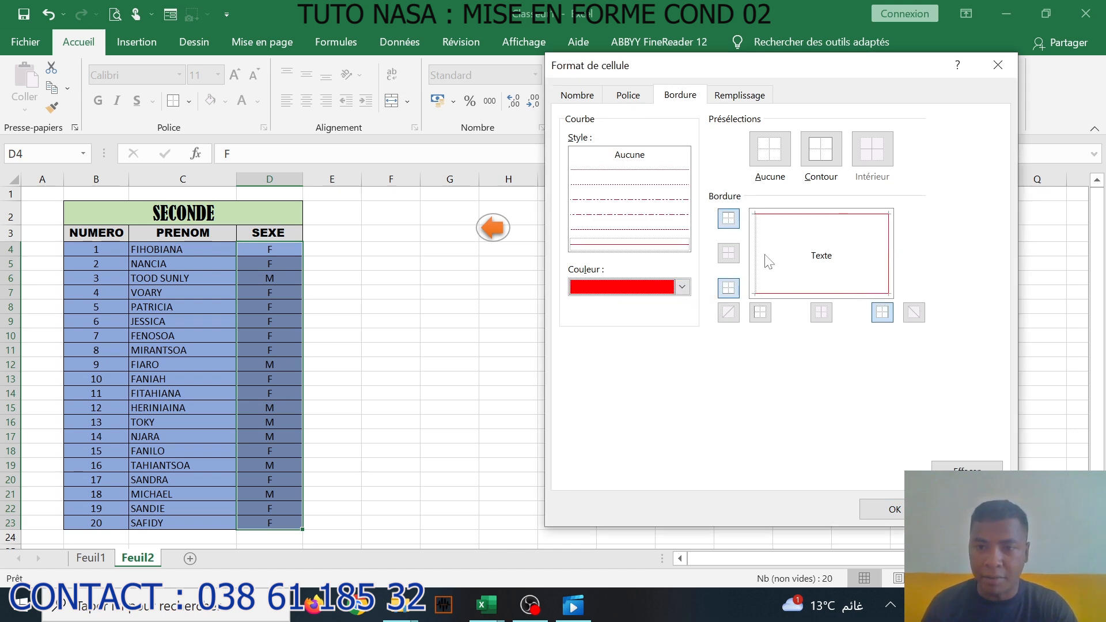
left_click(754, 257)
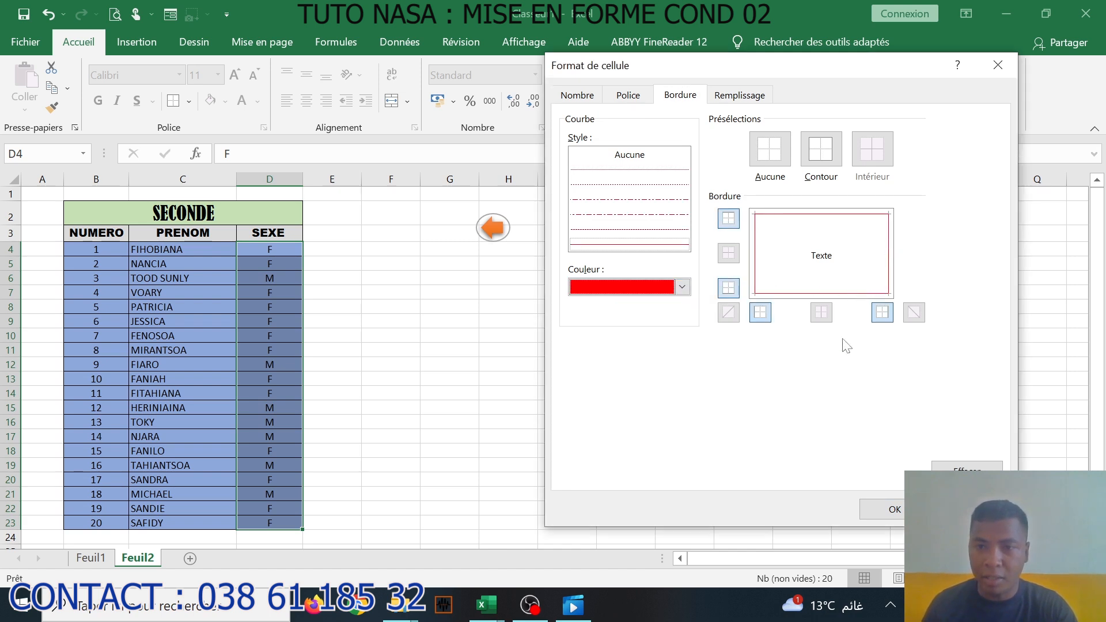
Set the font colour of the rule's format to blue and accept the cell format
left_click(627, 95)
left_click(901, 249)
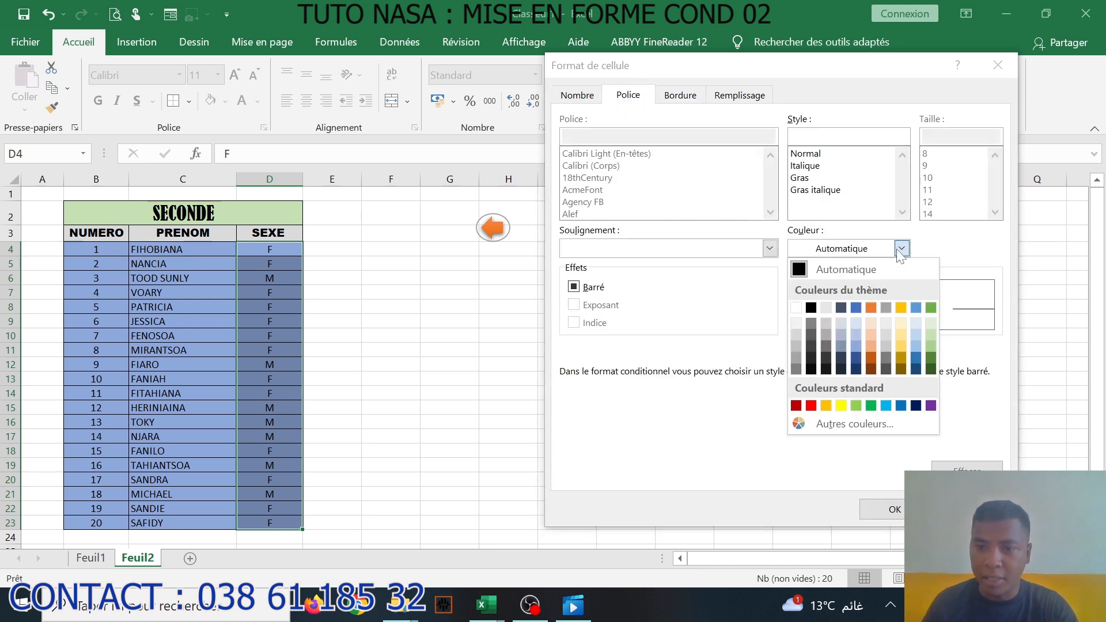
left_click(856, 307)
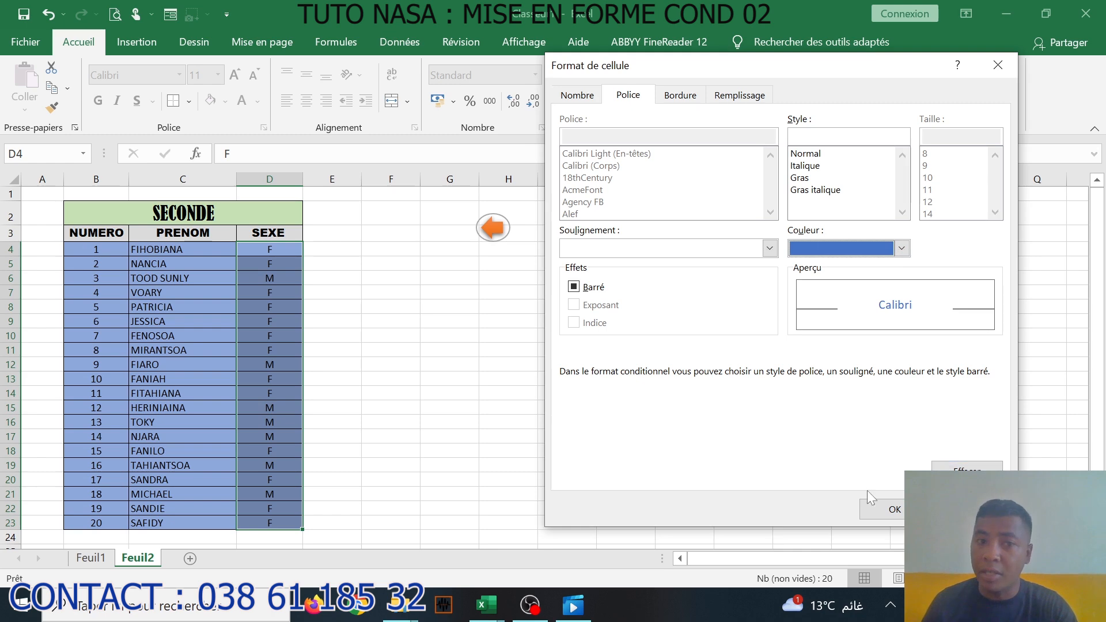
left_click(890, 509)
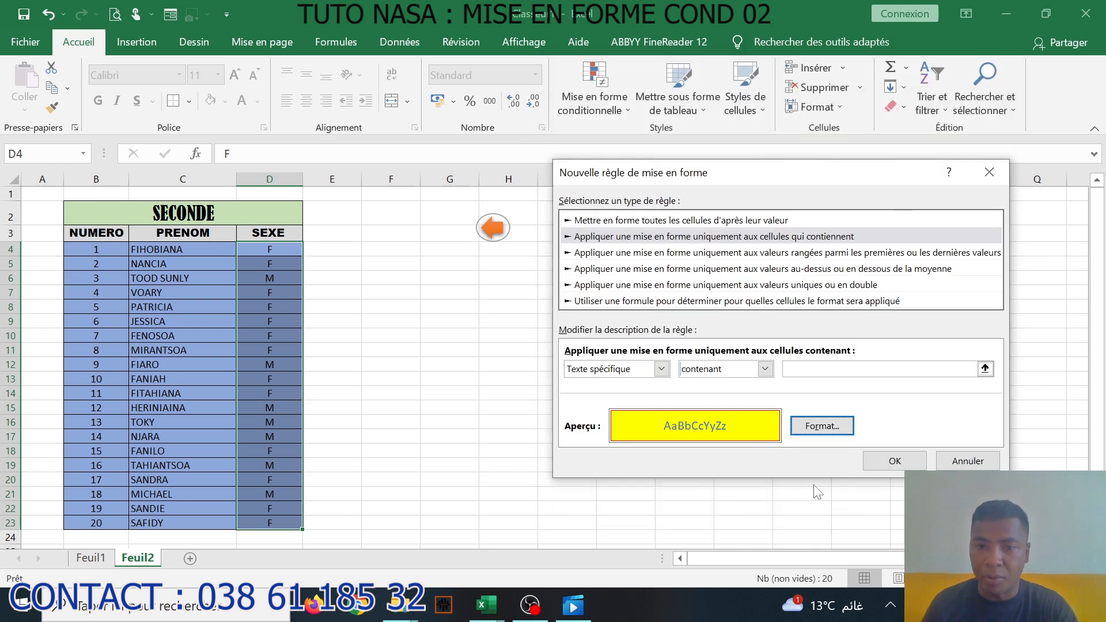
Enter F as the text the cells must contain and apply the rule to the SEXE column
left_click(906, 463)
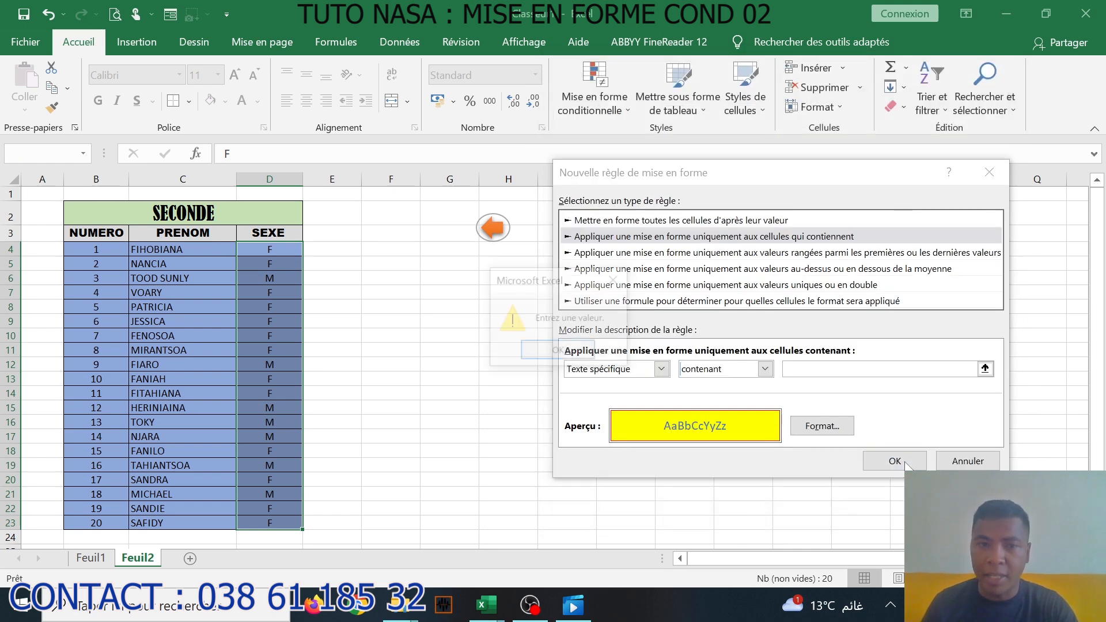
left_click(615, 280)
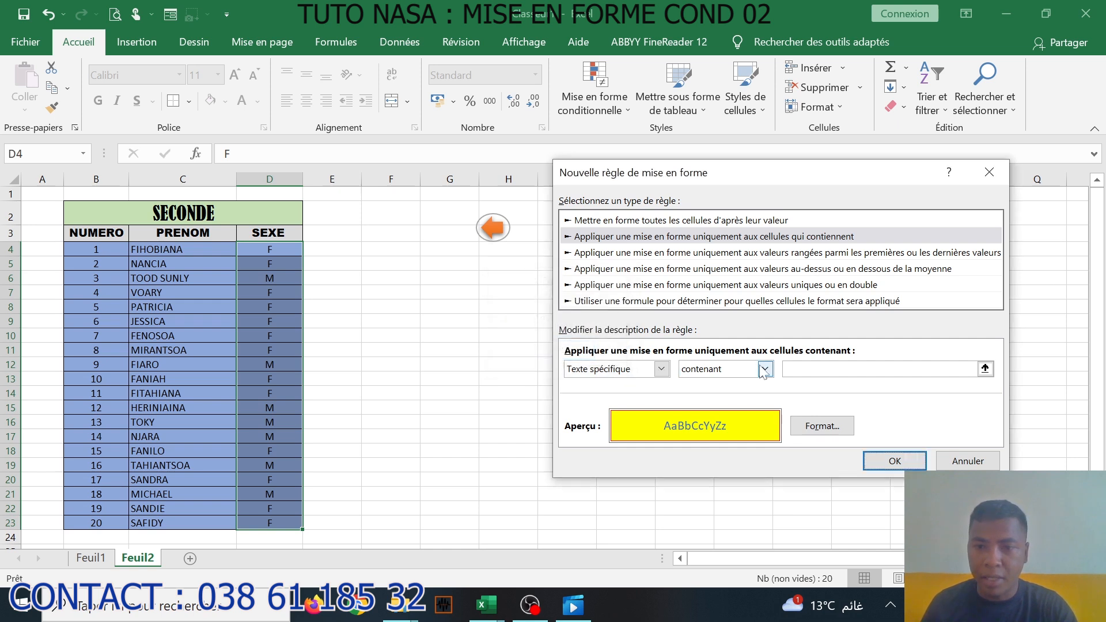
left_click(787, 368)
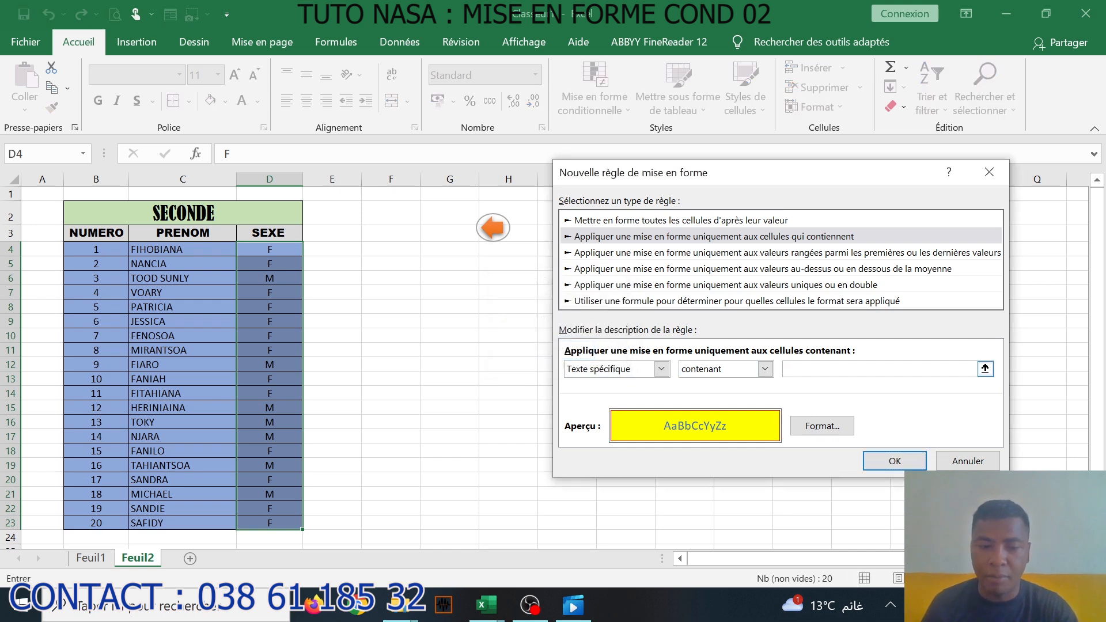
type("F")
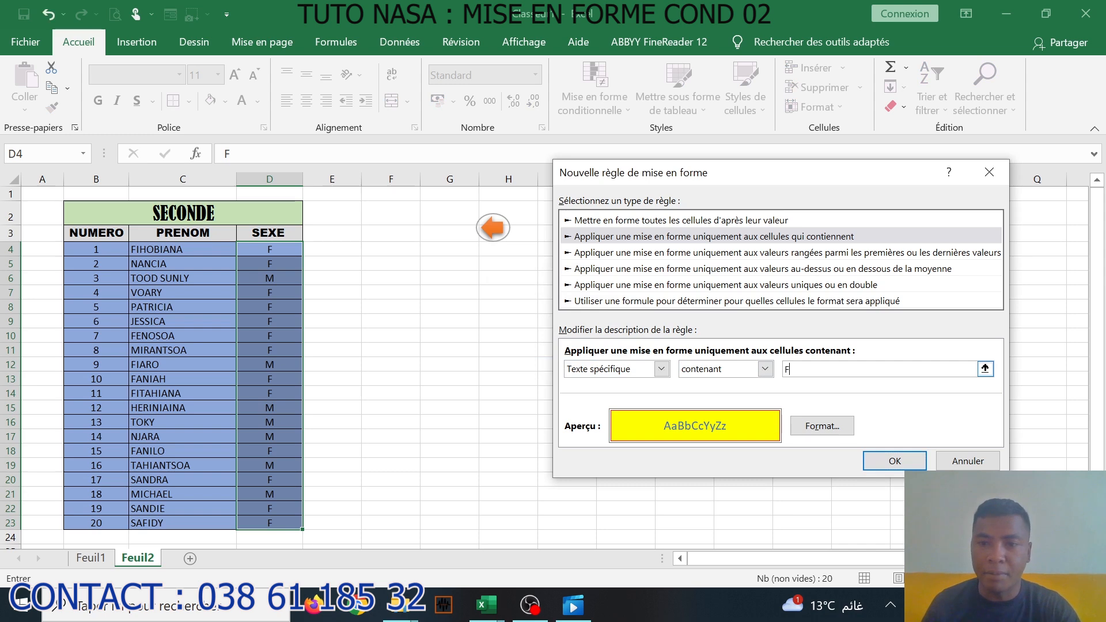
left_click(894, 460)
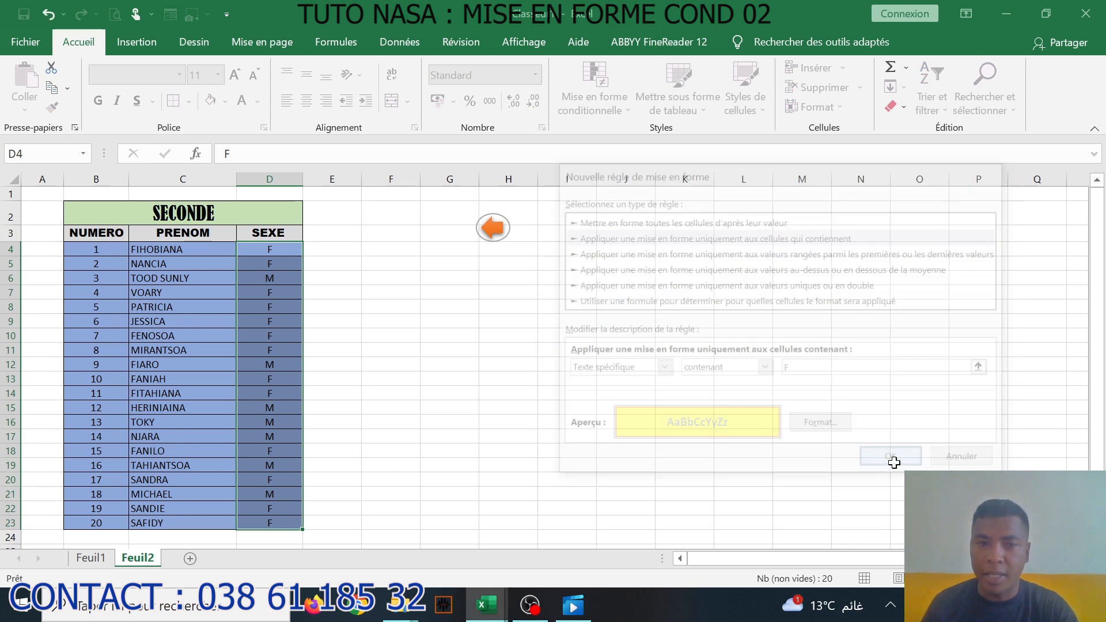
Deselect the range and inspect the conditional formatting in the SEXE column up close
left_click(411, 362)
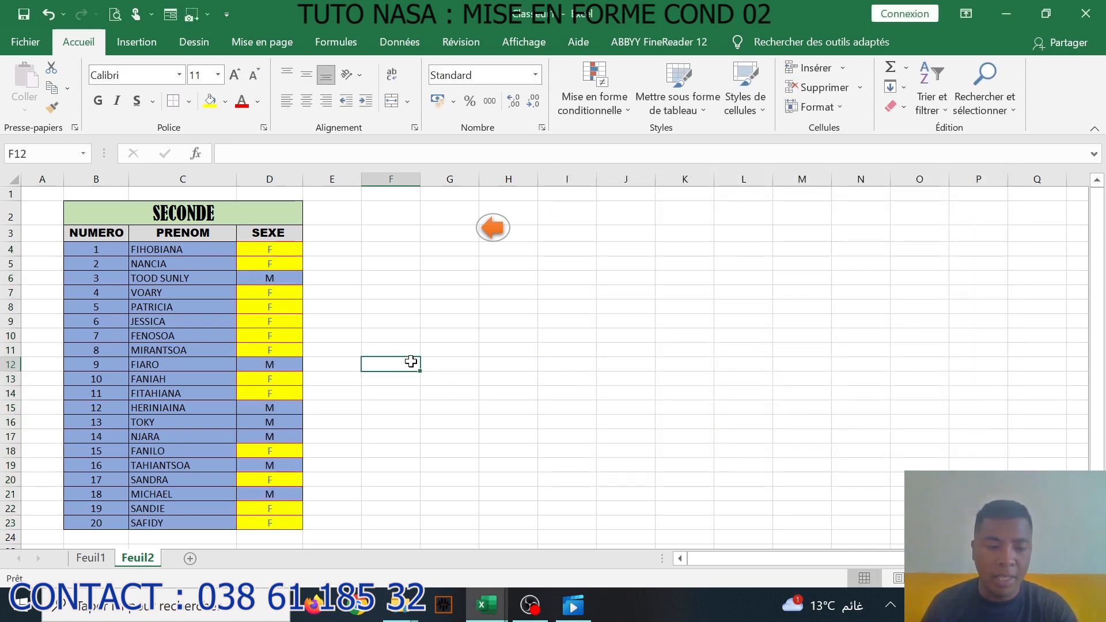
scroll(331, 372, "up", 2)
scroll(330, 372, "up", 1)
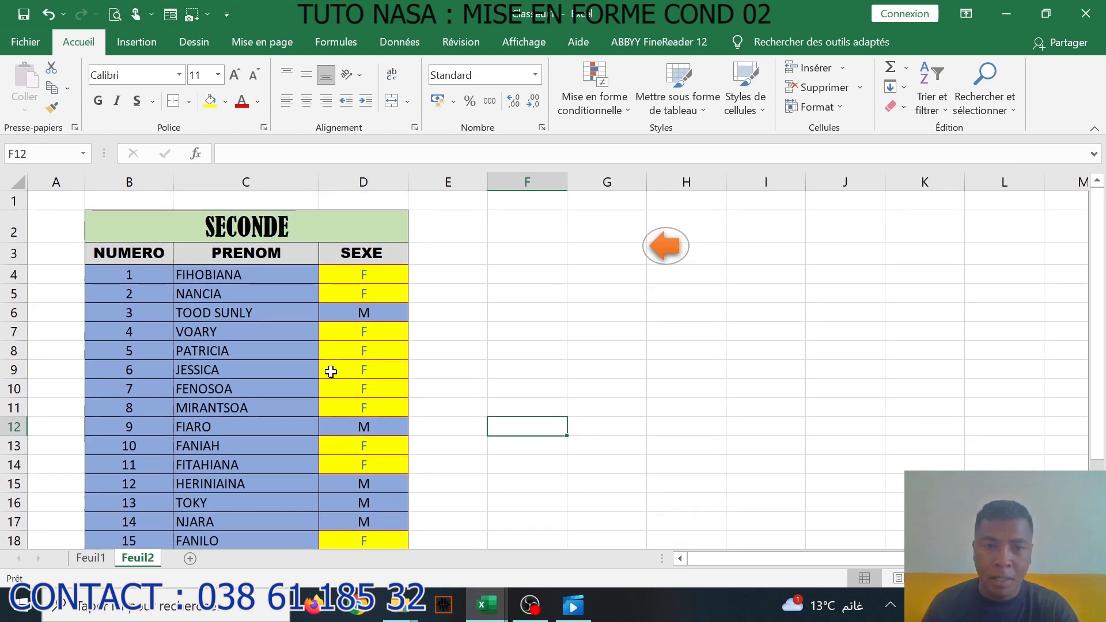
scroll(331, 372, "down", 1)
scroll(331, 372, "up", 1)
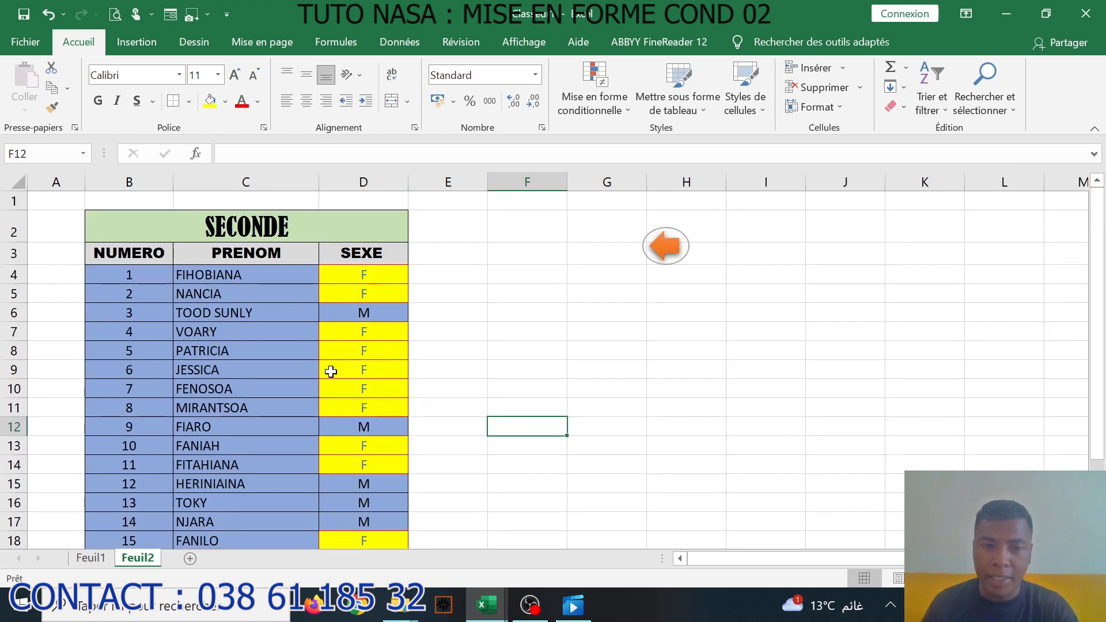
scroll(331, 372, "down", 2)
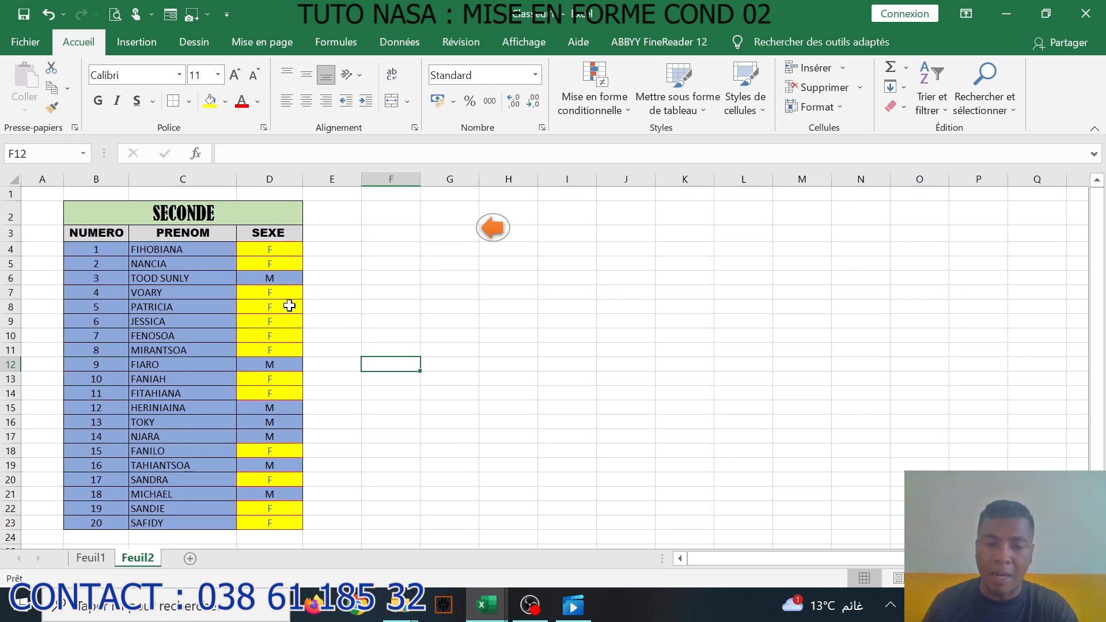
left_click(521, 364)
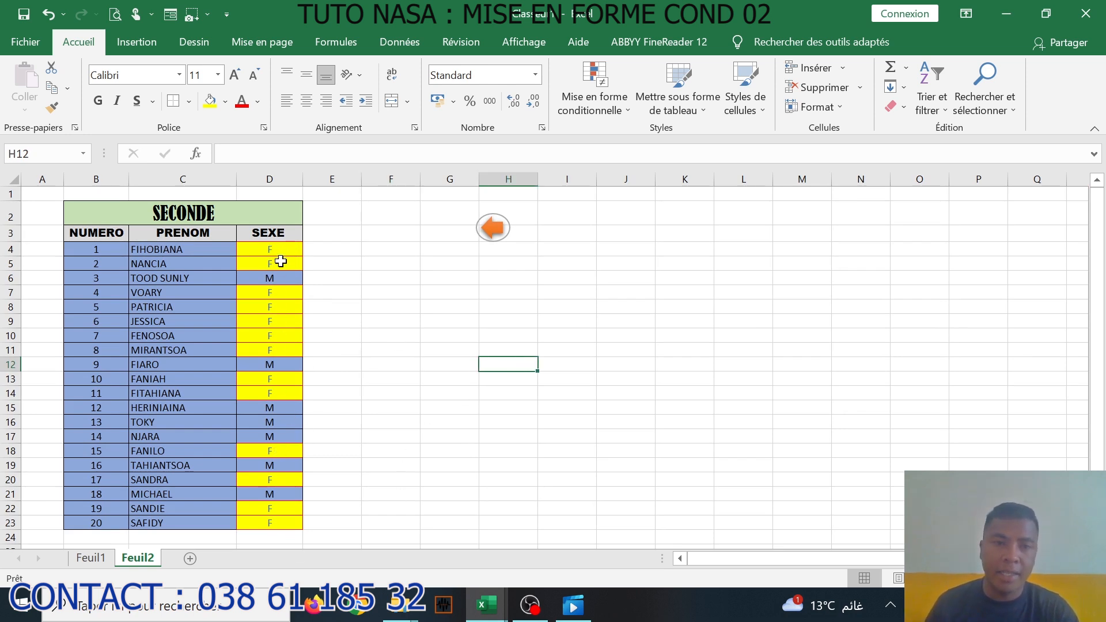
Start a custom highlighting rule on the SEXE column (D4:D23) for cells with specific text containing M
left_click_drag(276, 248, 277, 516)
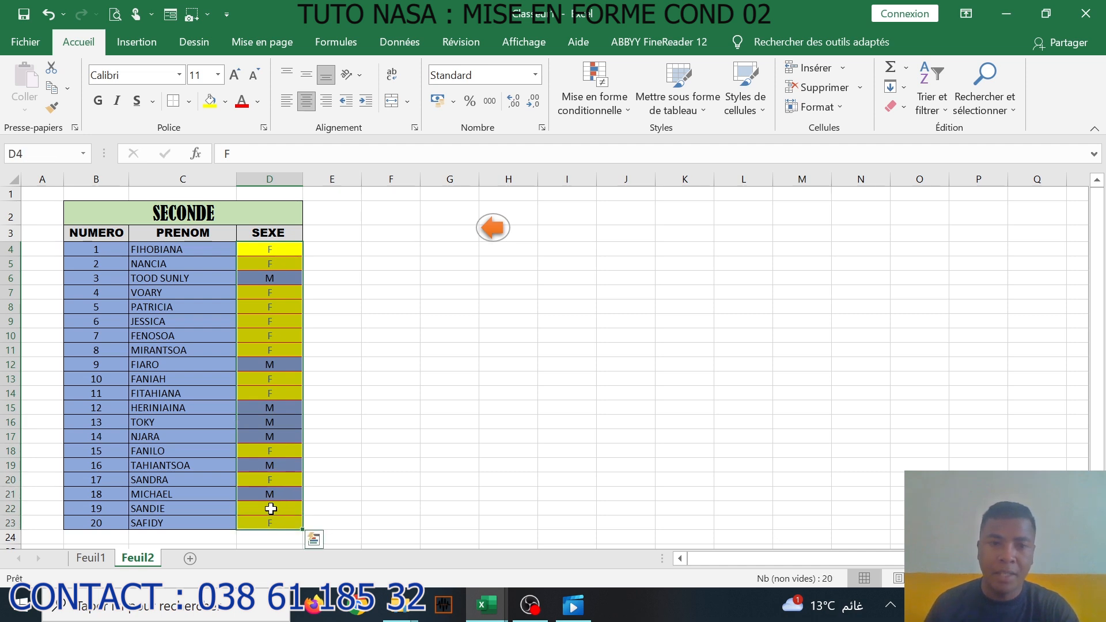
left_click(600, 104)
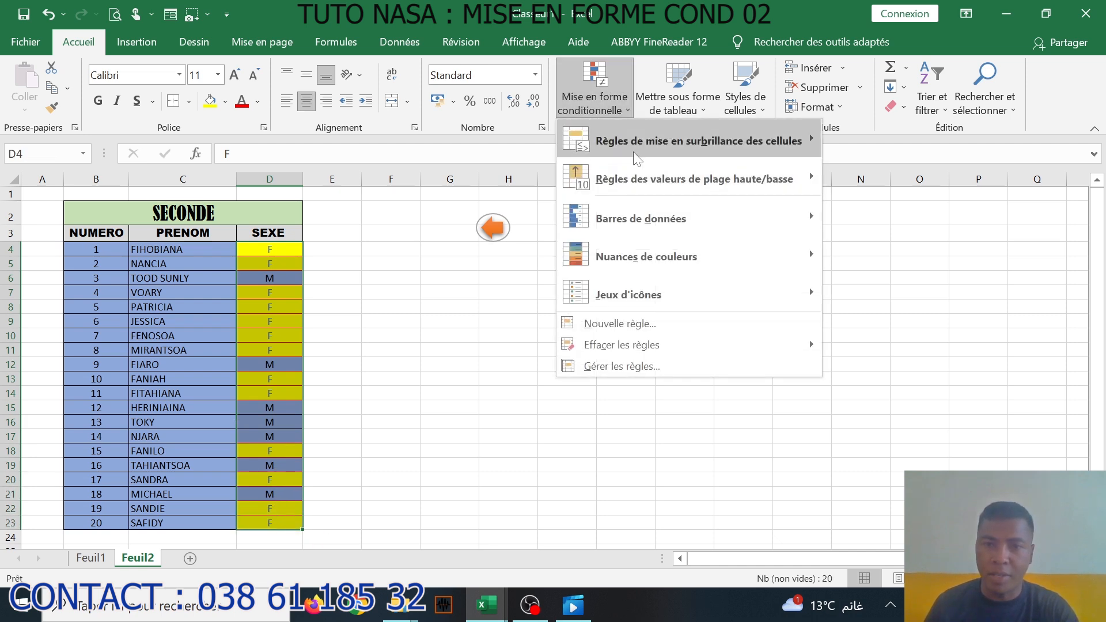
mouse_move(724, 136)
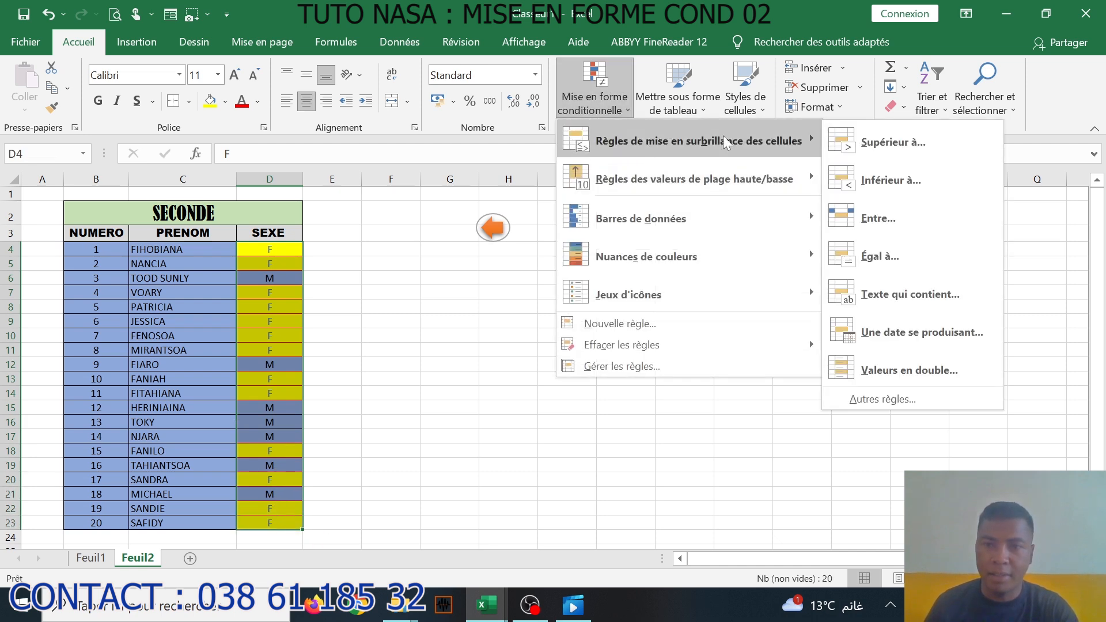
left_click(918, 399)
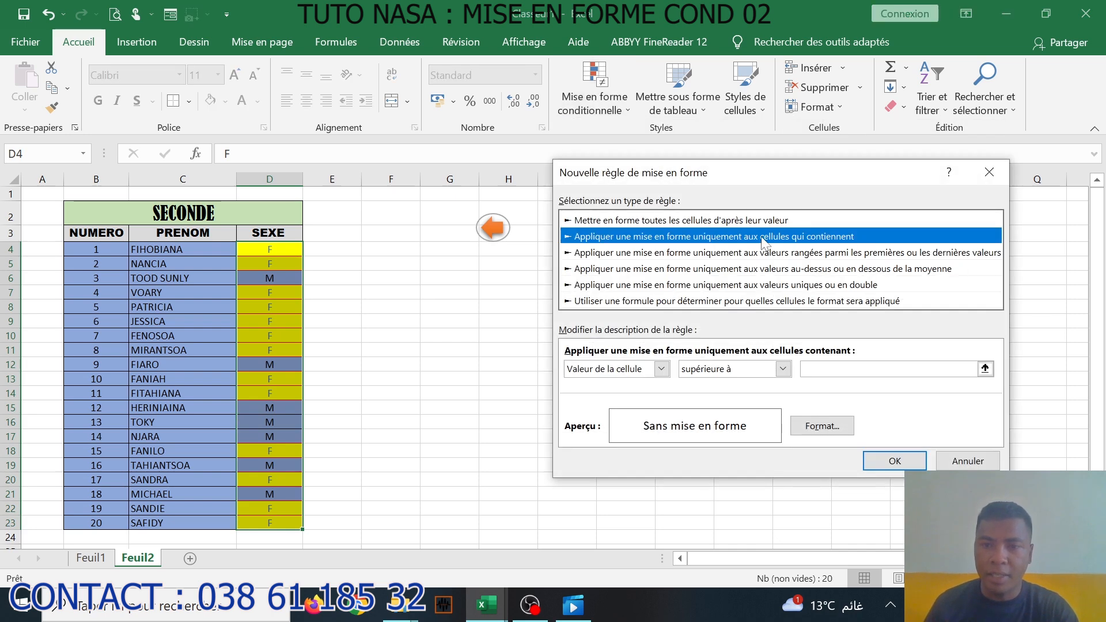
left_click(661, 369)
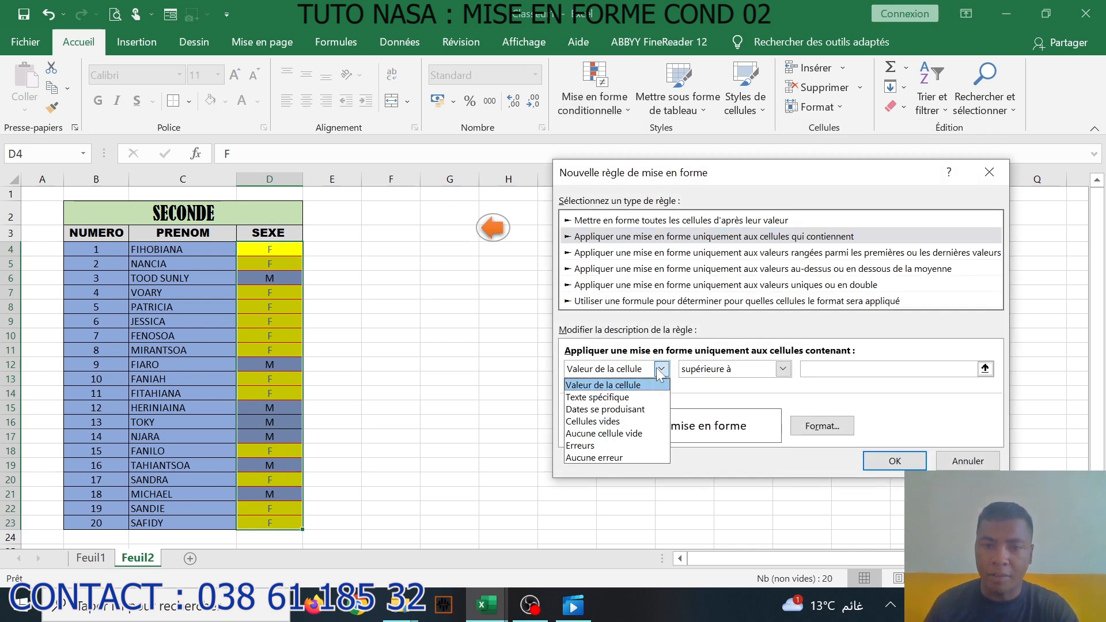
left_click(582, 398)
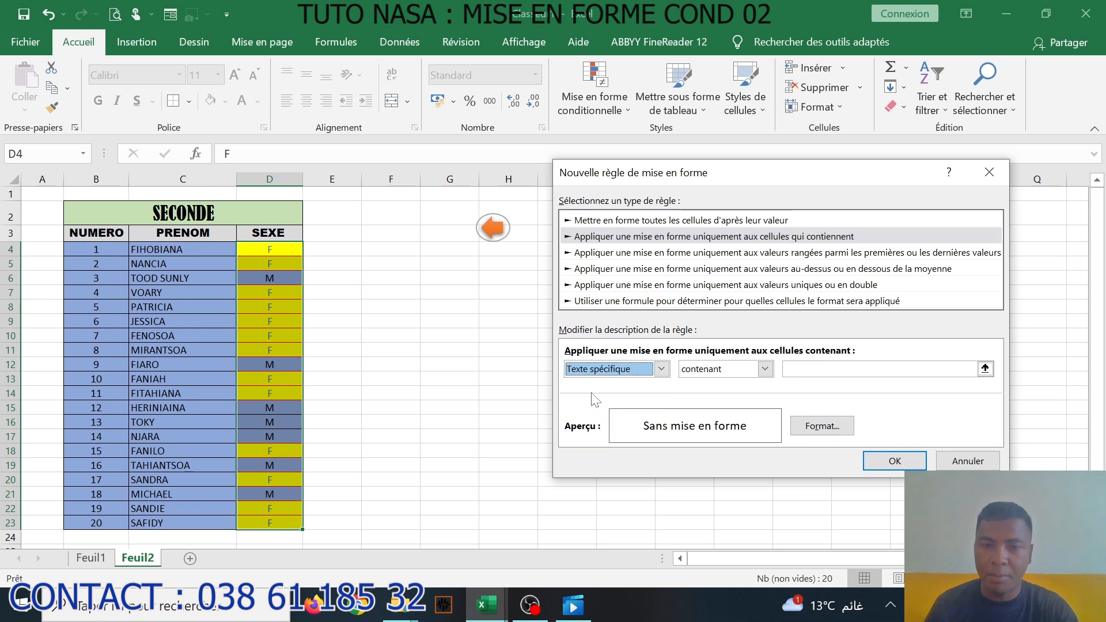
left_click(765, 369)
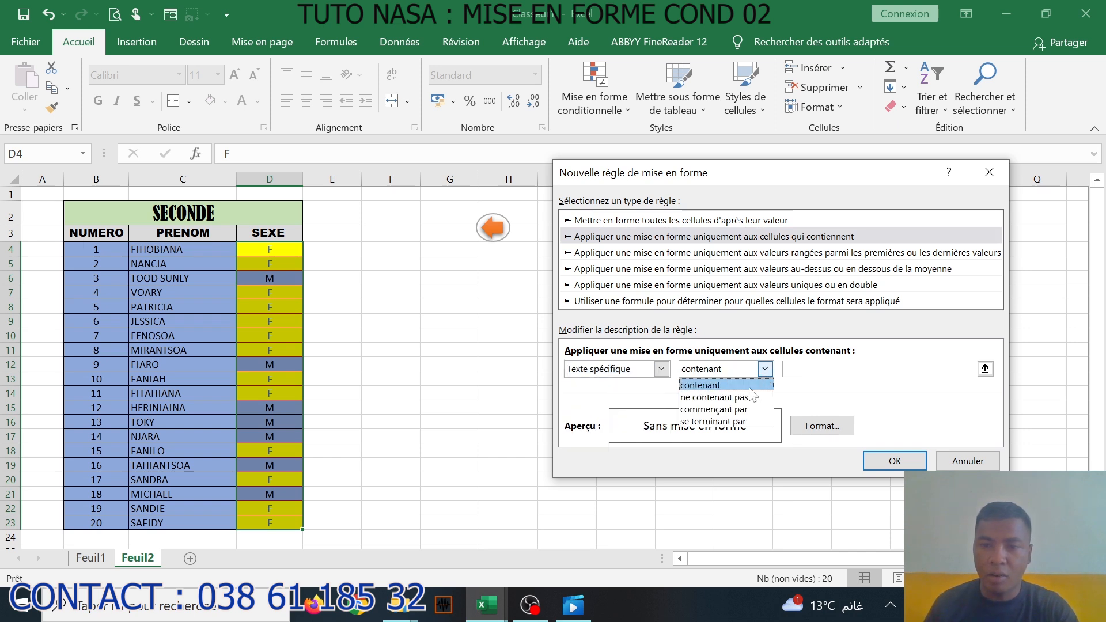
left_click(749, 388)
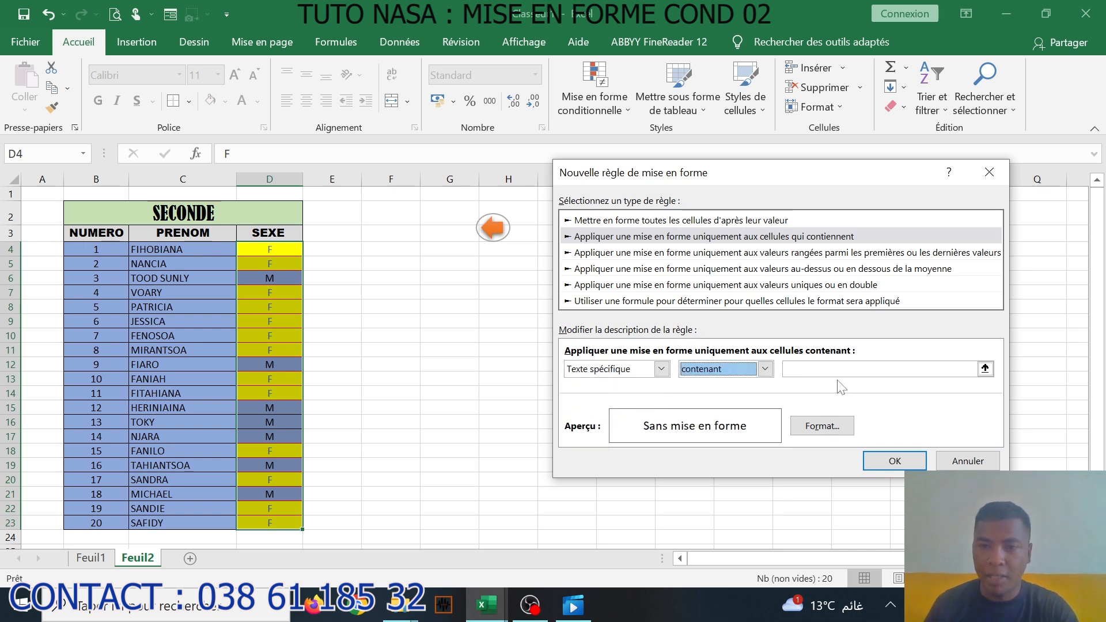
left_click(839, 371)
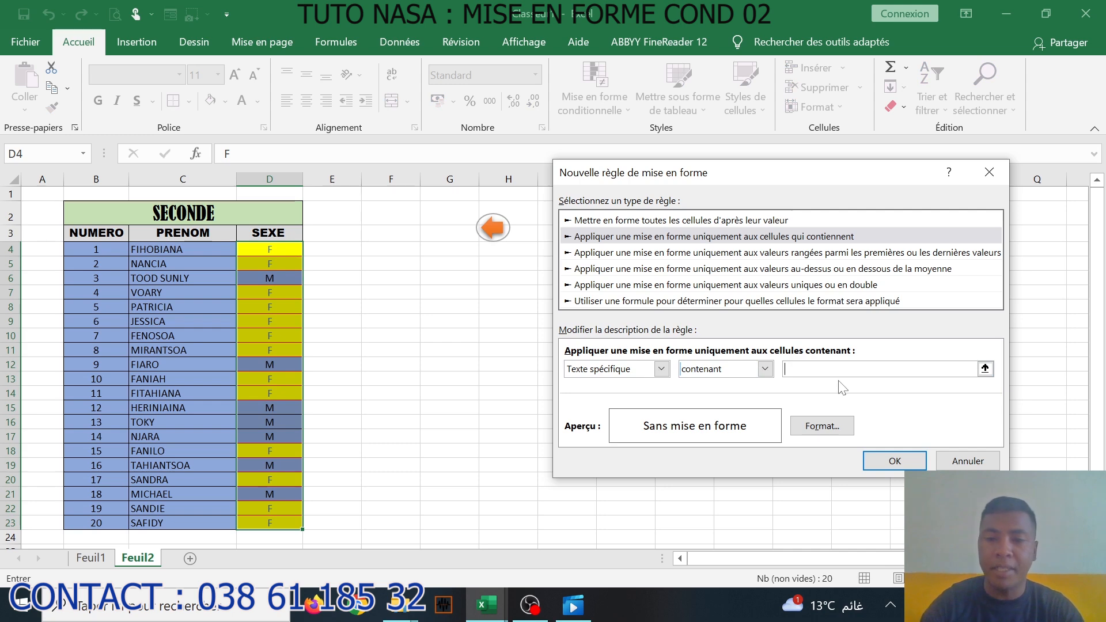
type("M")
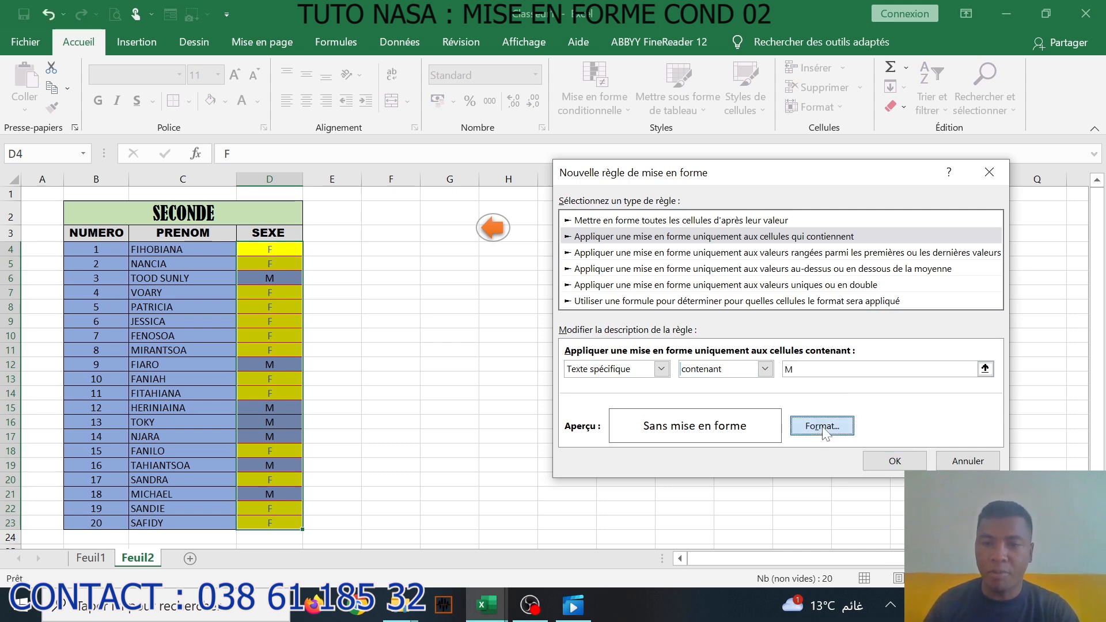
Set the rule's font colour to purple and add a light green border on all four sides of the cells
left_click(824, 429)
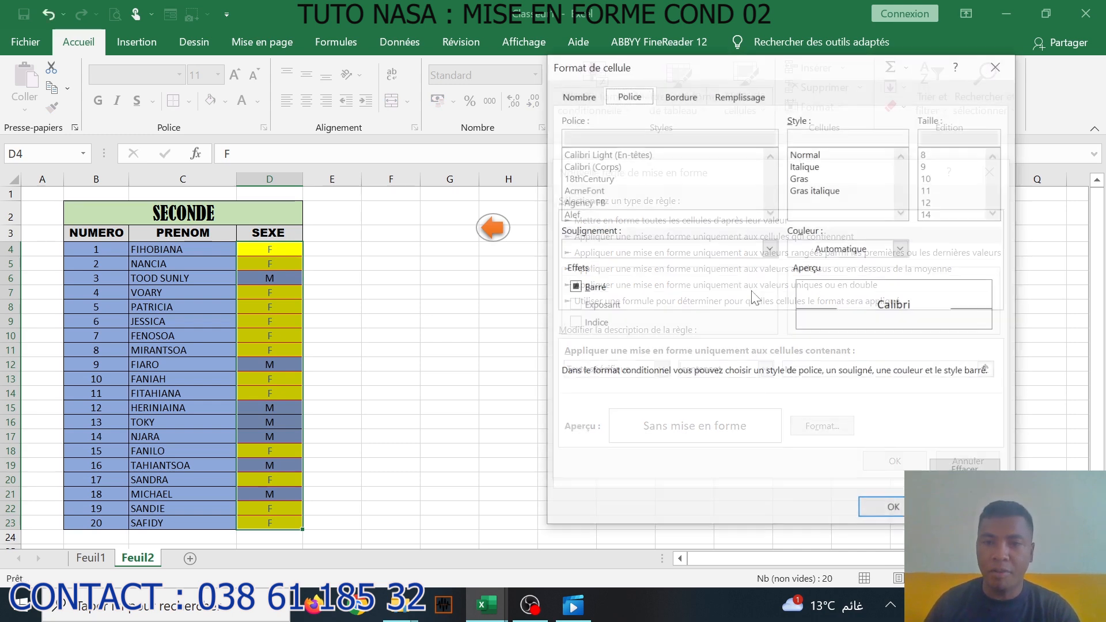
left_click(902, 248)
left_click(931, 406)
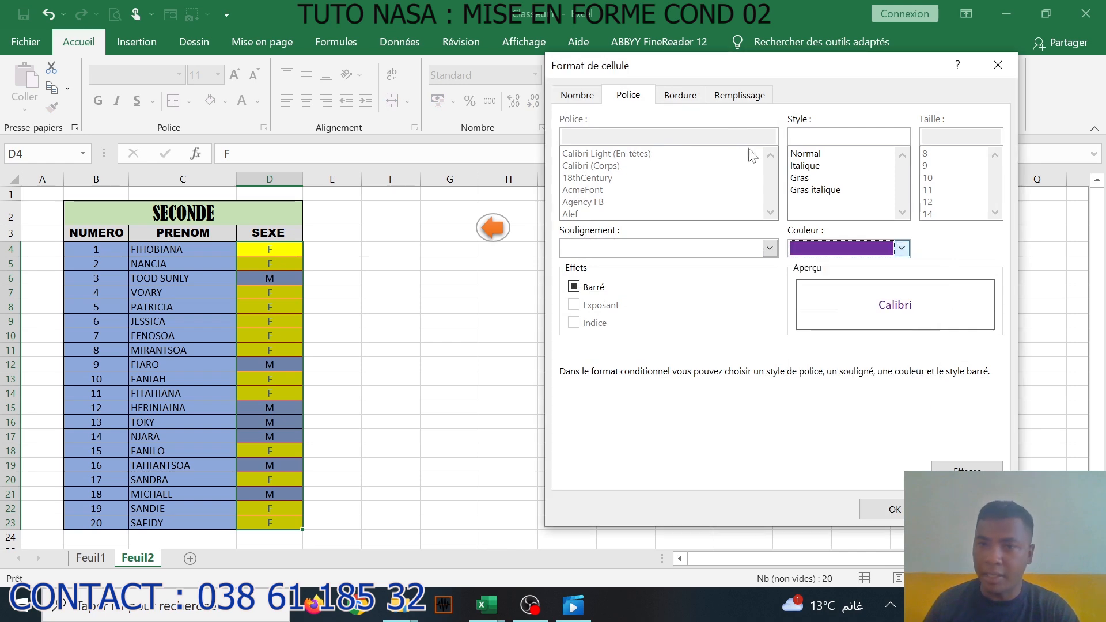
left_click(675, 99)
left_click(682, 288)
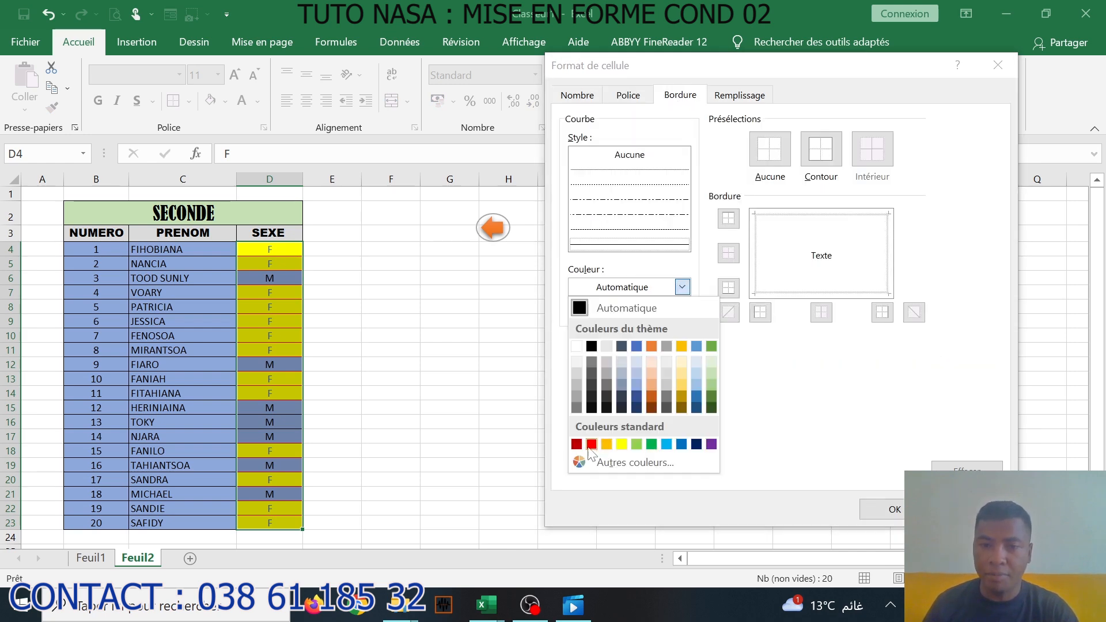
left_click(637, 444)
left_click(850, 223)
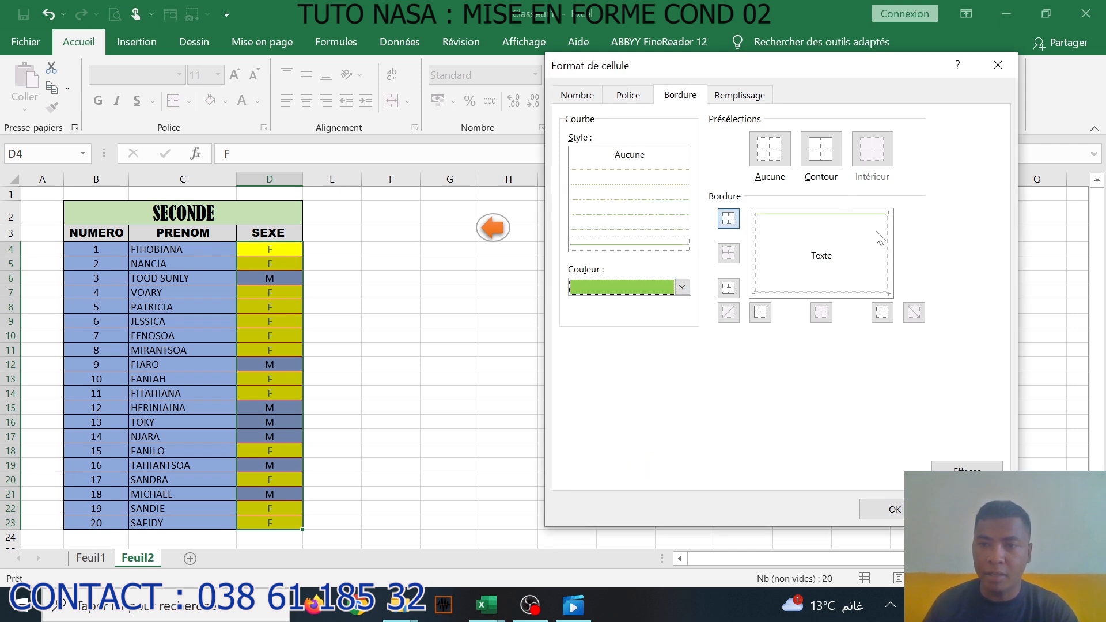
left_click(887, 239)
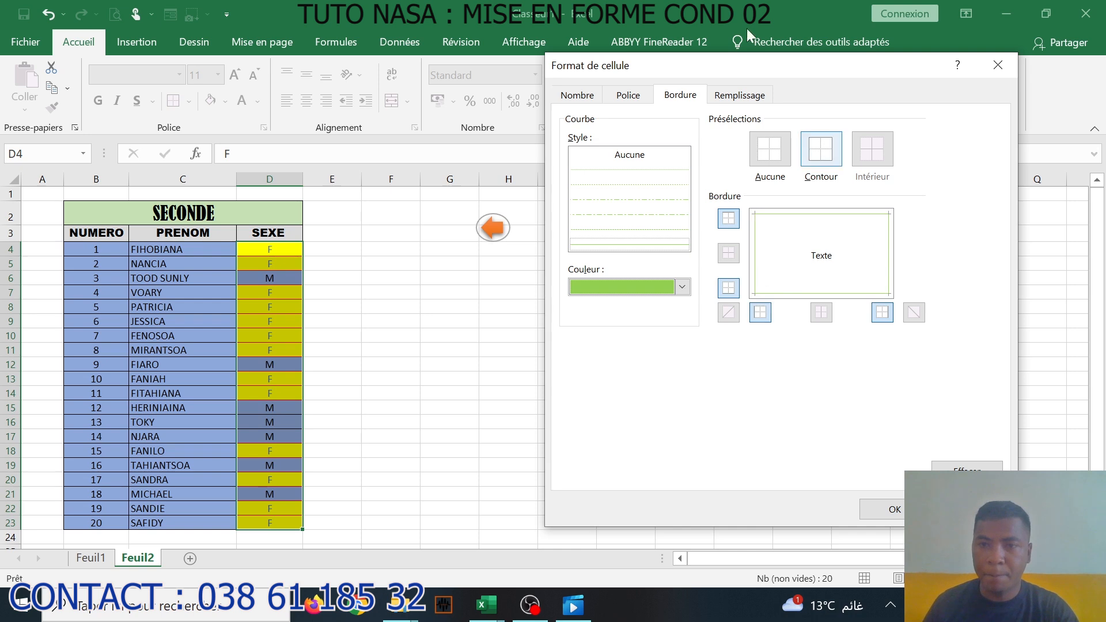
Give the rule's format a light green fill and apply the rule to the SEXE column
left_click(741, 97)
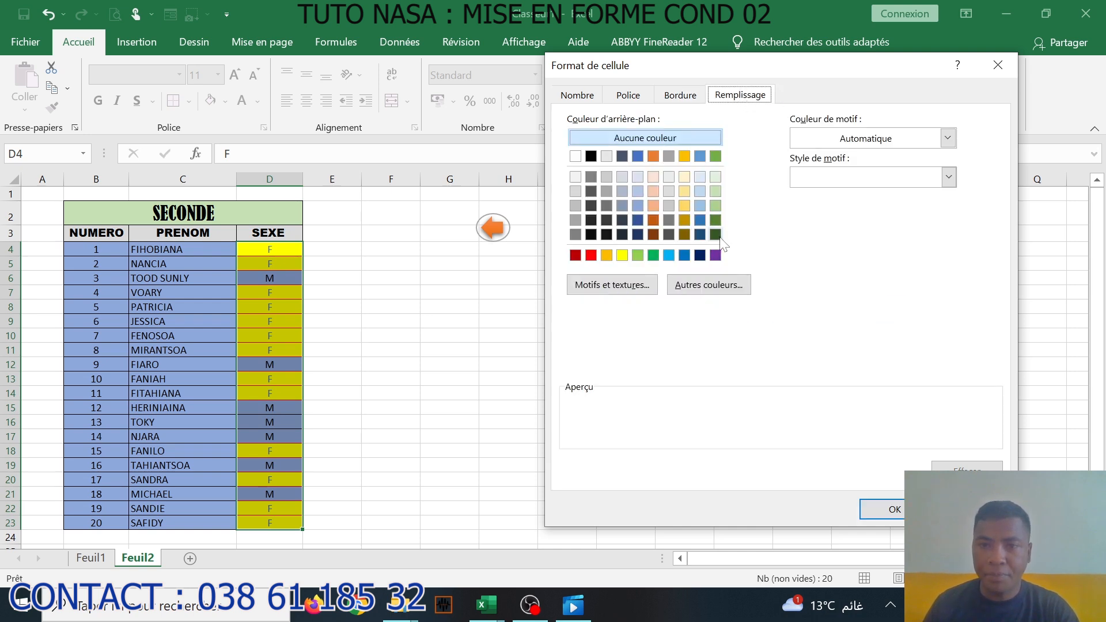
left_click(715, 206)
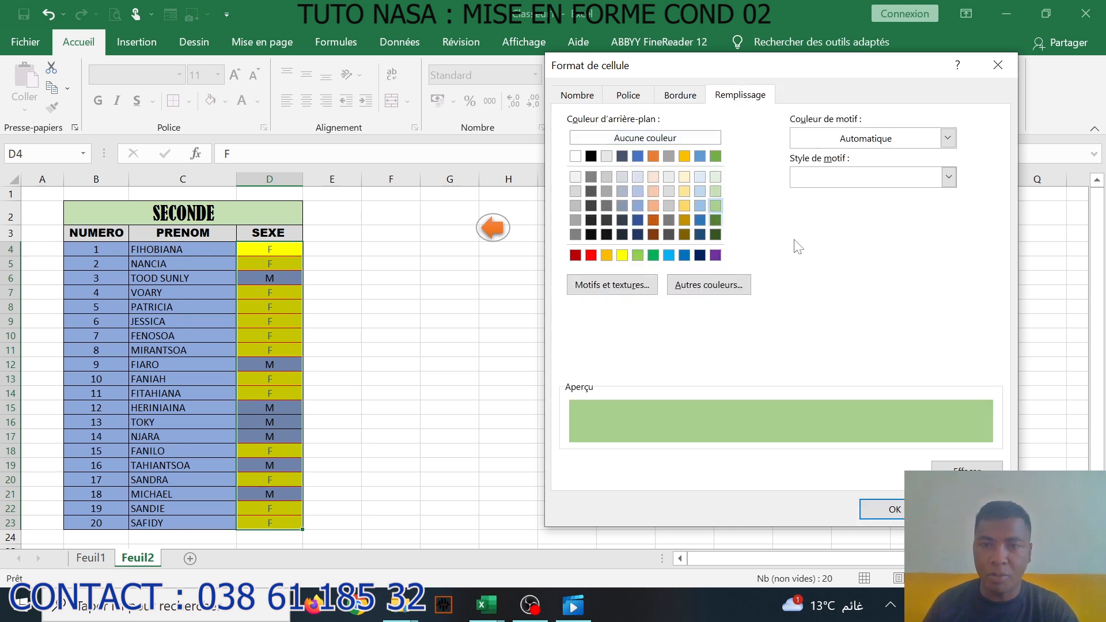
left_click(892, 508)
left_click(895, 461)
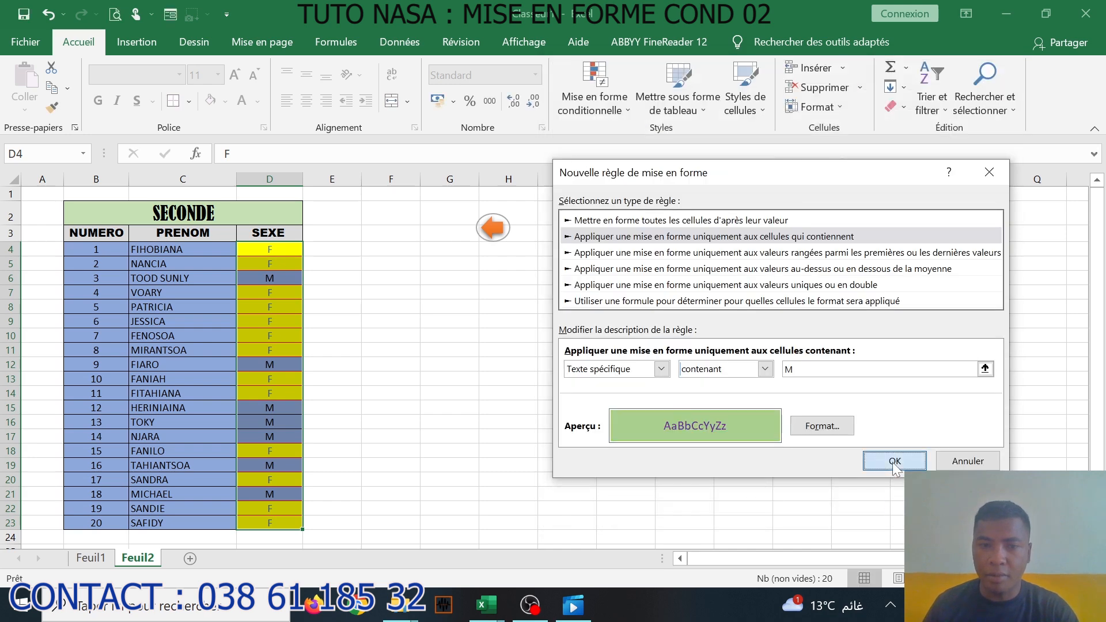
Deselect the range and examine the F and M formatting in the SEXE column up close
left_click(345, 364)
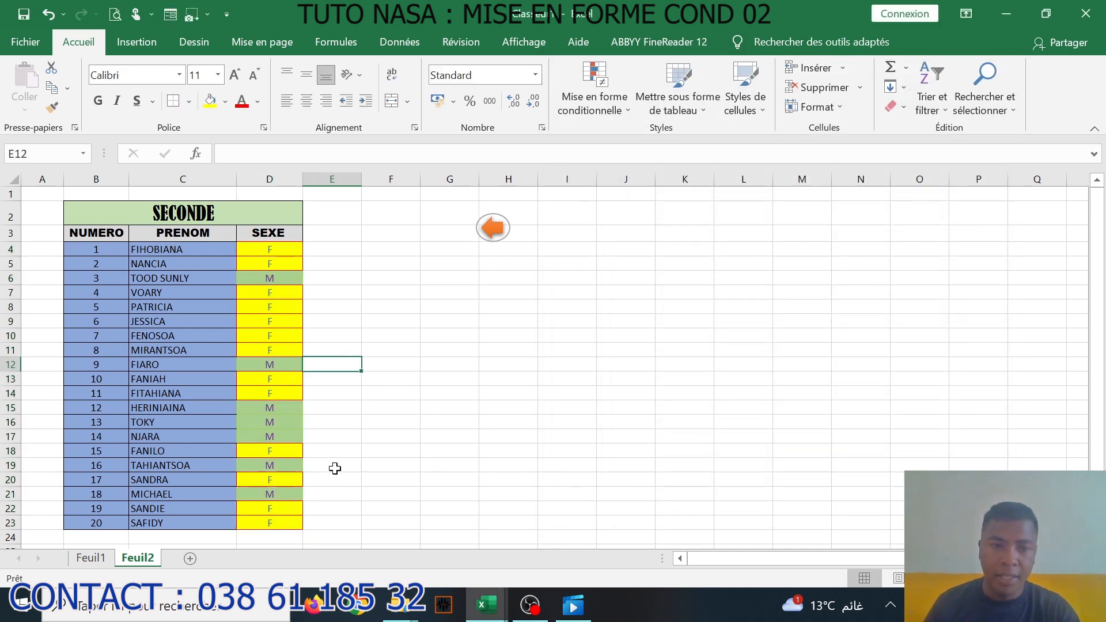
scroll(332, 463, "up", 6, "ctrl")
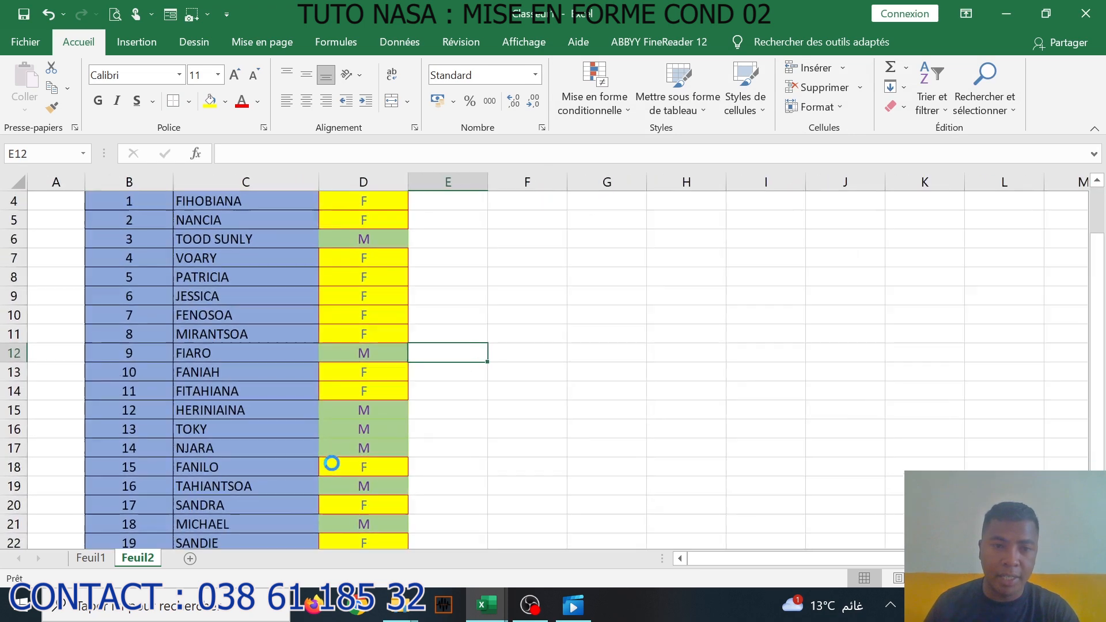
scroll(499, 464, "up", 1, "ctrl")
scroll(500, 464, "up", 2)
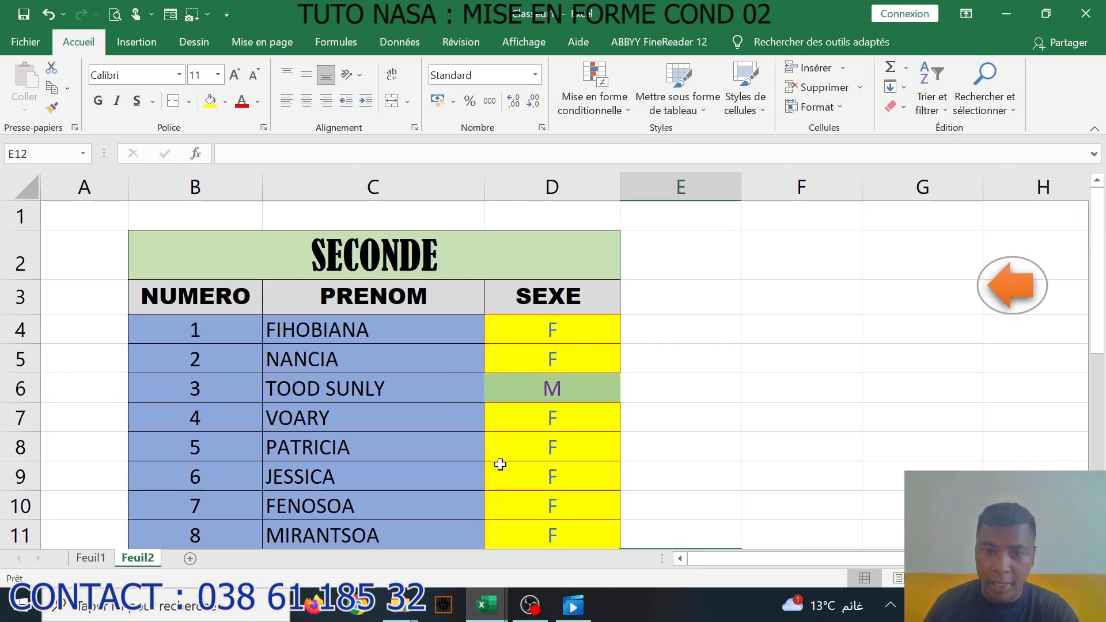
scroll(499, 461, "down", 6, "ctrl")
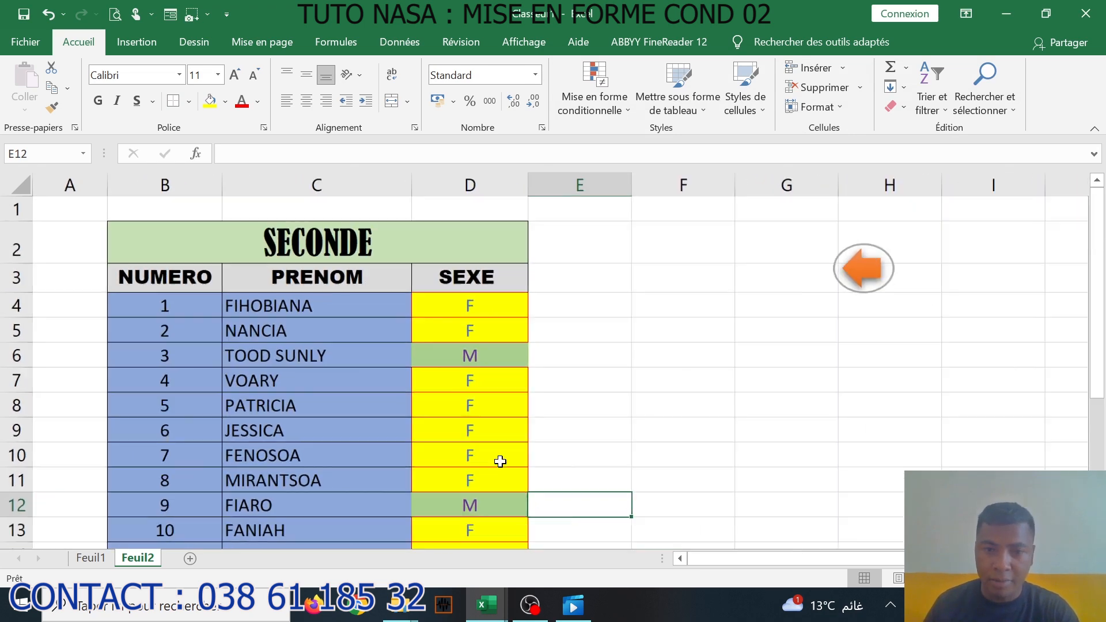
scroll(500, 461, "down", 2, "ctrl")
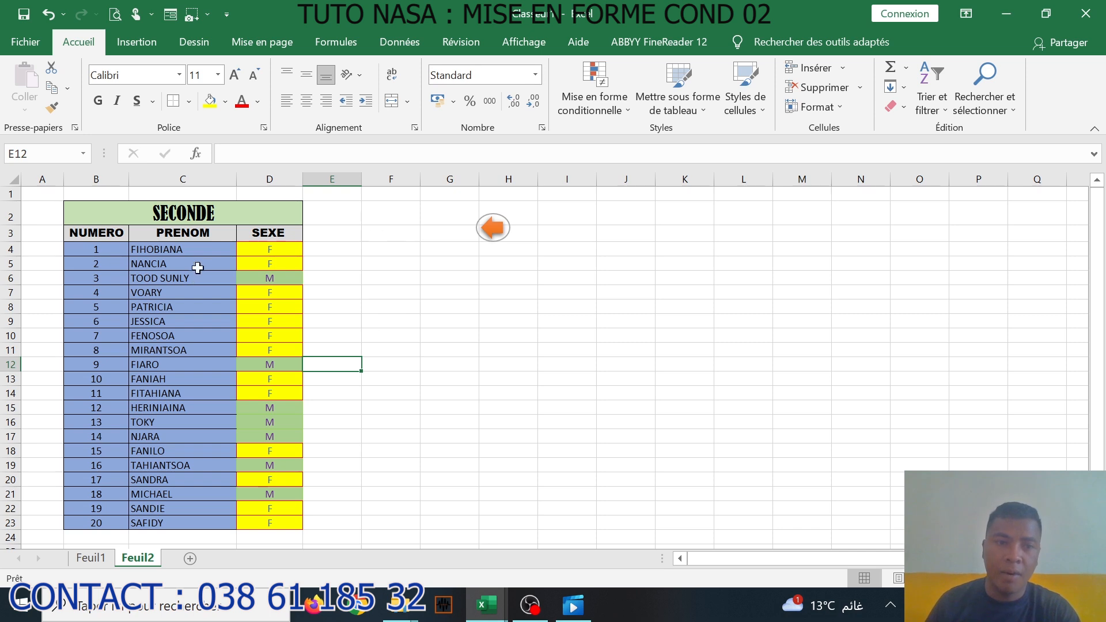
Start a custom highlighting rule on the PRENOM column (C4:C23) for cells with specific text ending with NA
left_click_drag(196, 252, 193, 521)
left_click(588, 102)
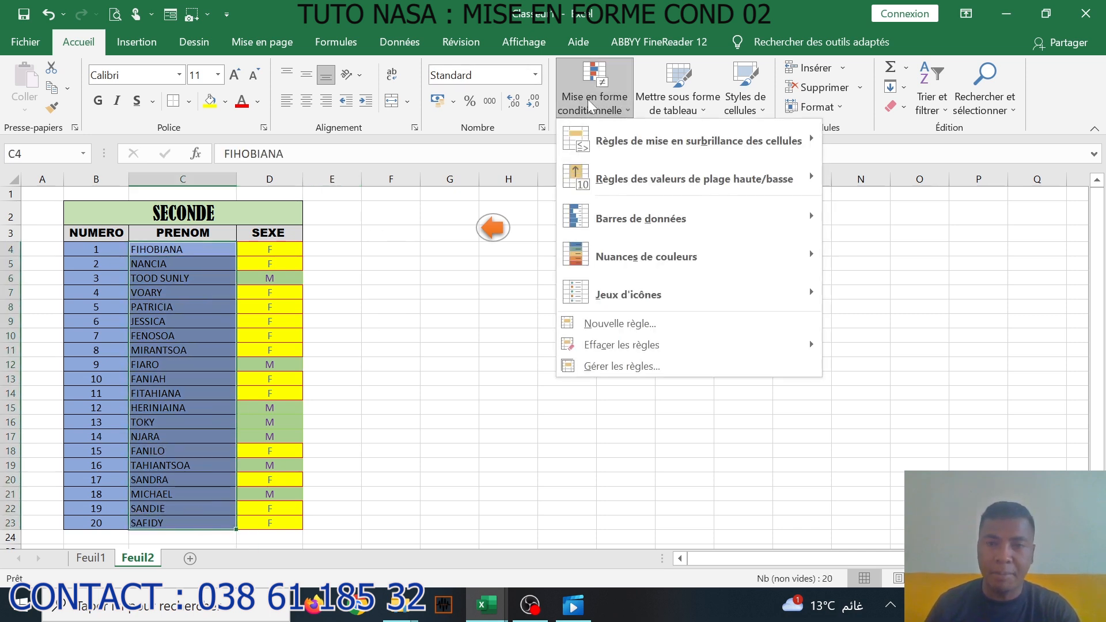
mouse_move(676, 147)
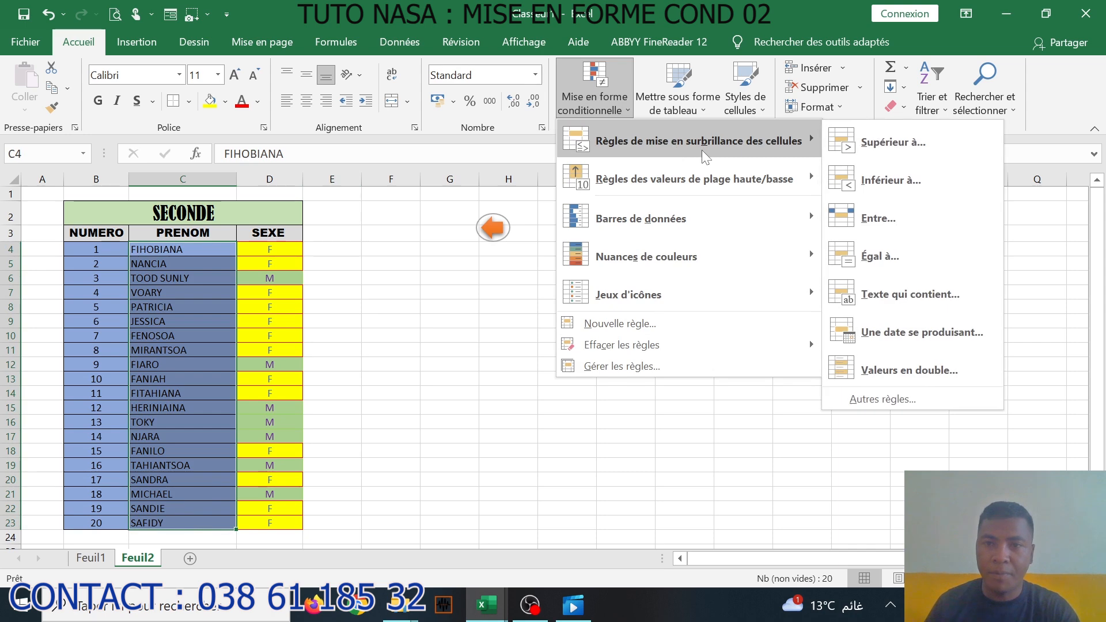
left_click(903, 402)
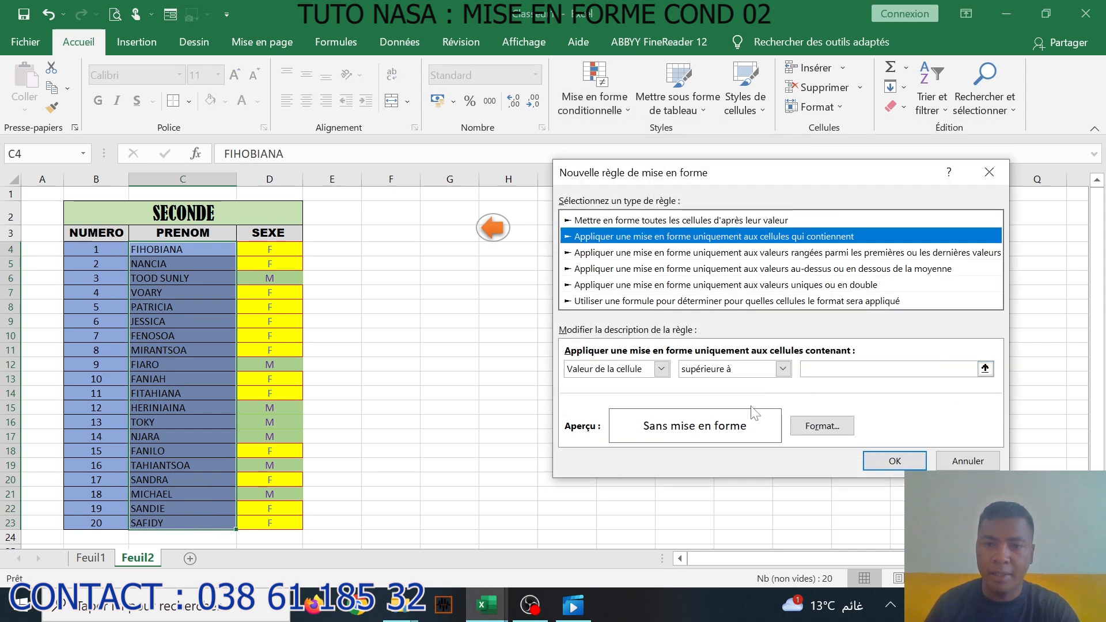
left_click(661, 369)
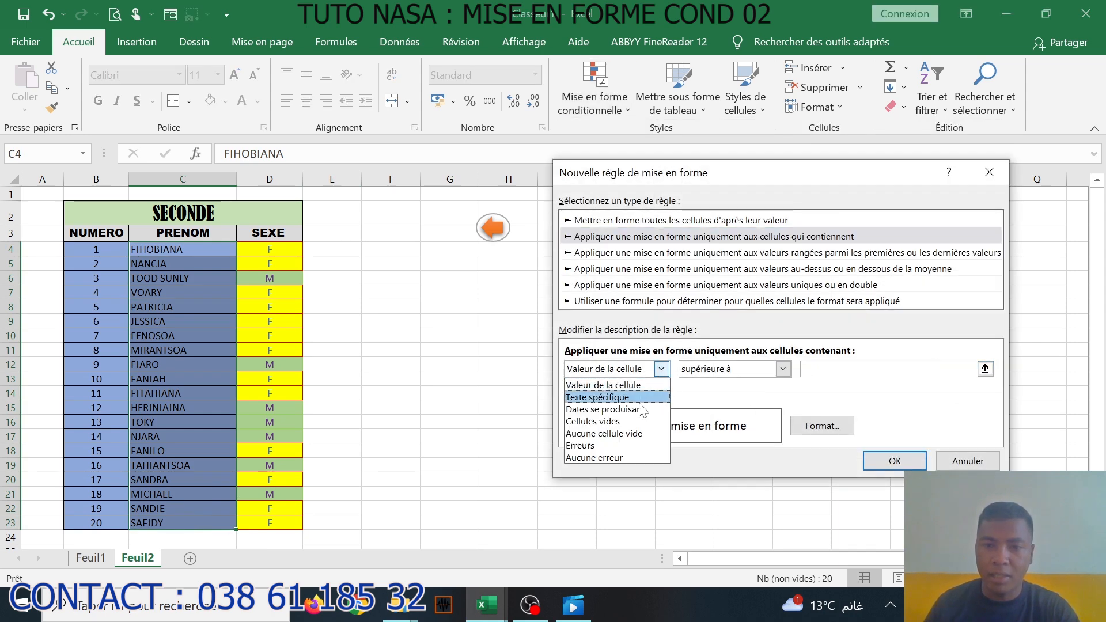
left_click(628, 397)
left_click(767, 369)
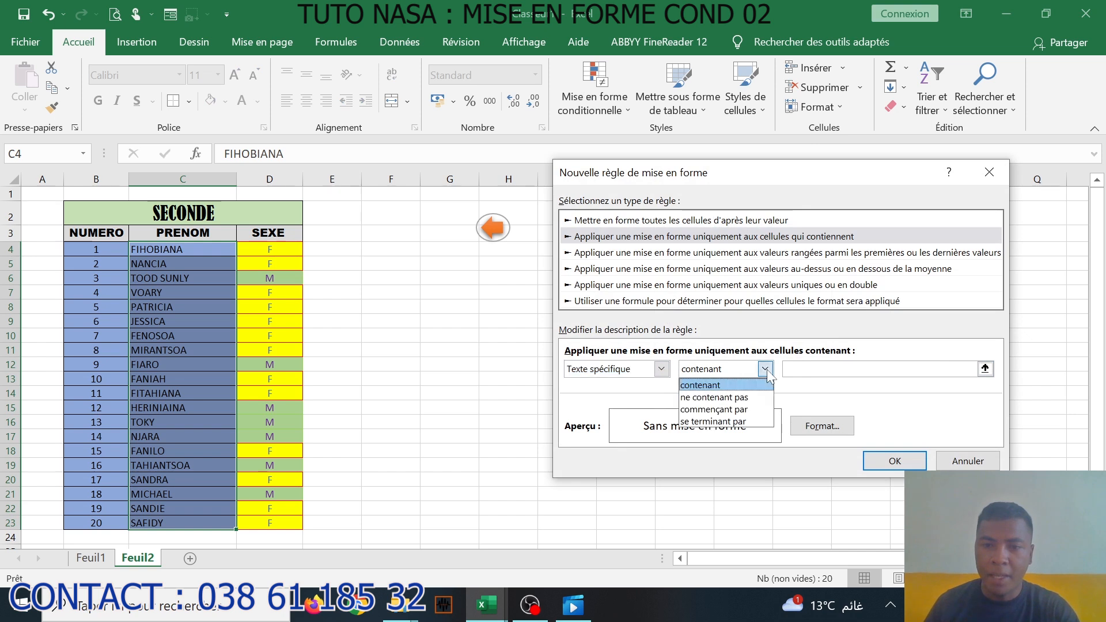
left_click(752, 421)
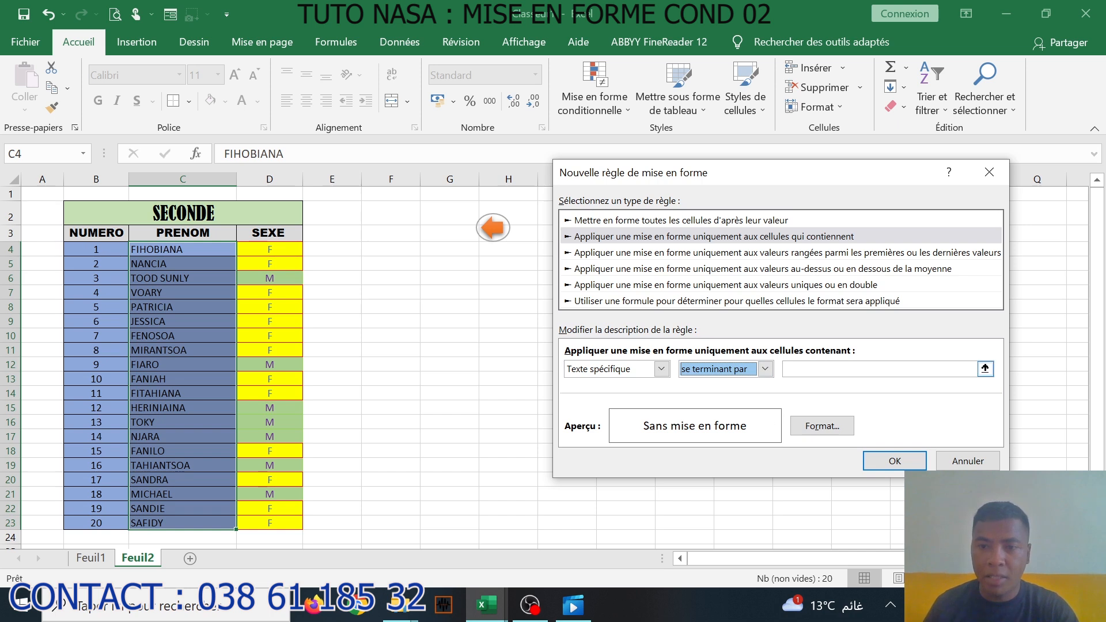
type("A")
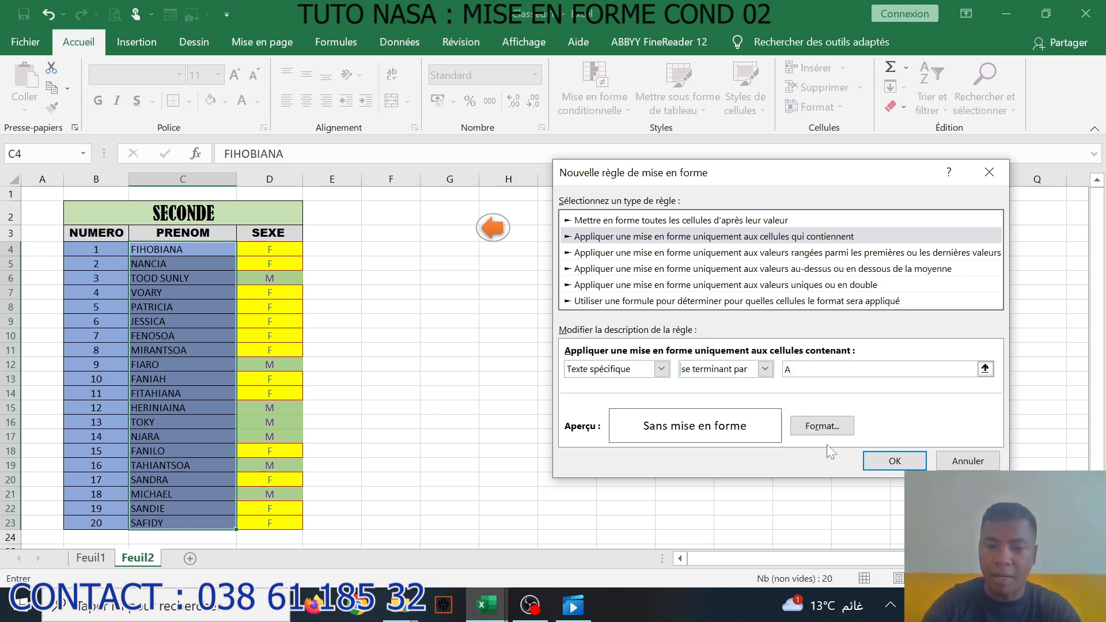
key("BackSpace")
type("NA")
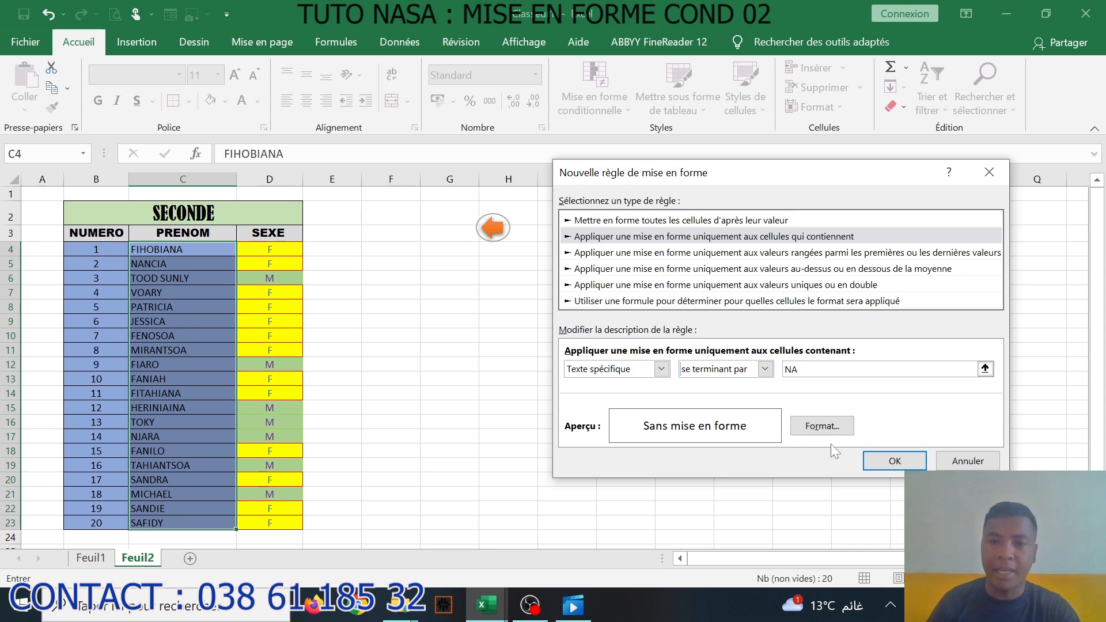
Give the rule's format a red fill and apply the rule to the PRENOM column
left_click(822, 426)
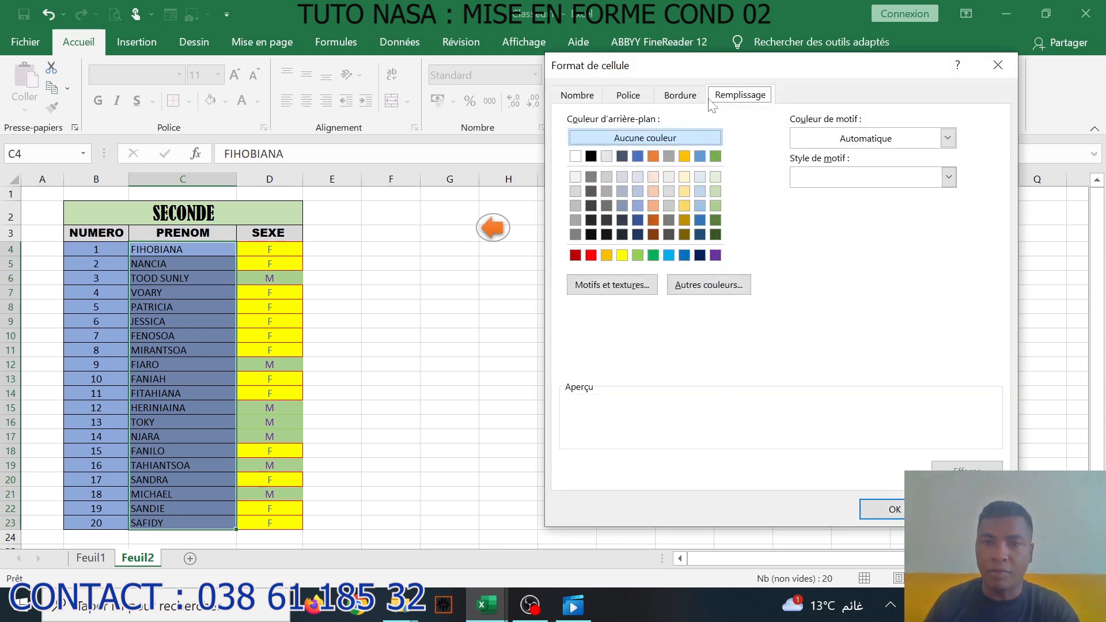
left_click(591, 255)
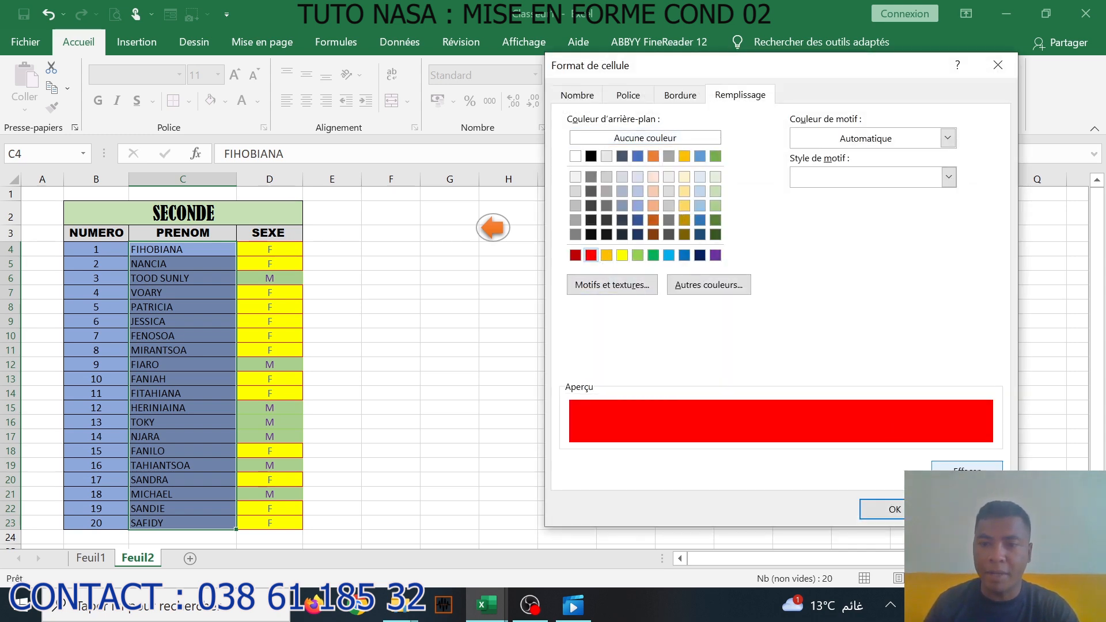
left_click(895, 509)
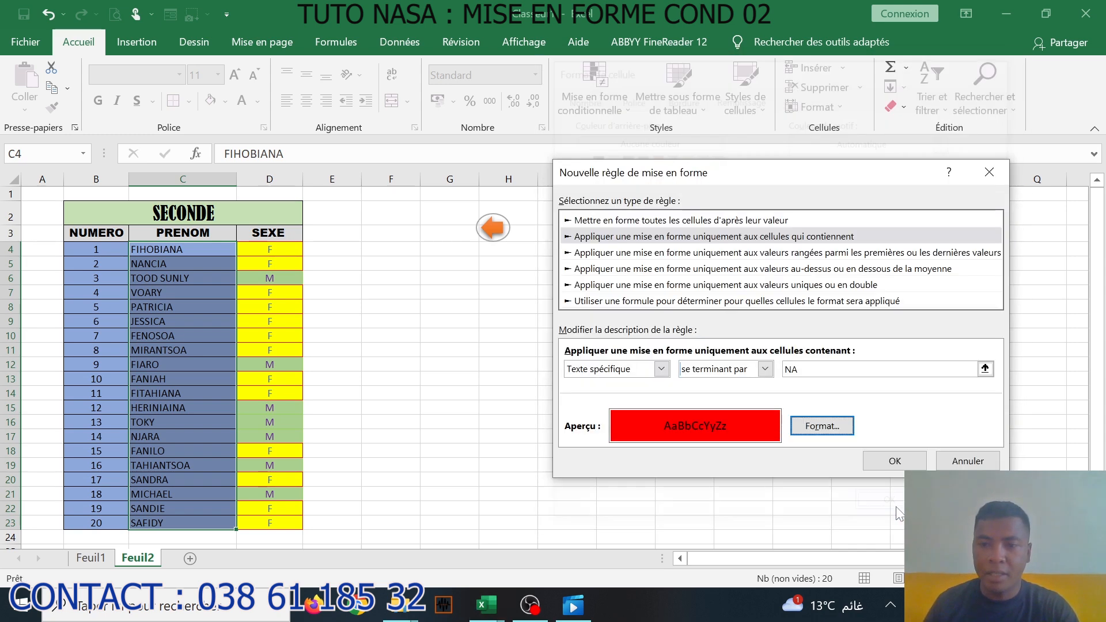
left_click(895, 461)
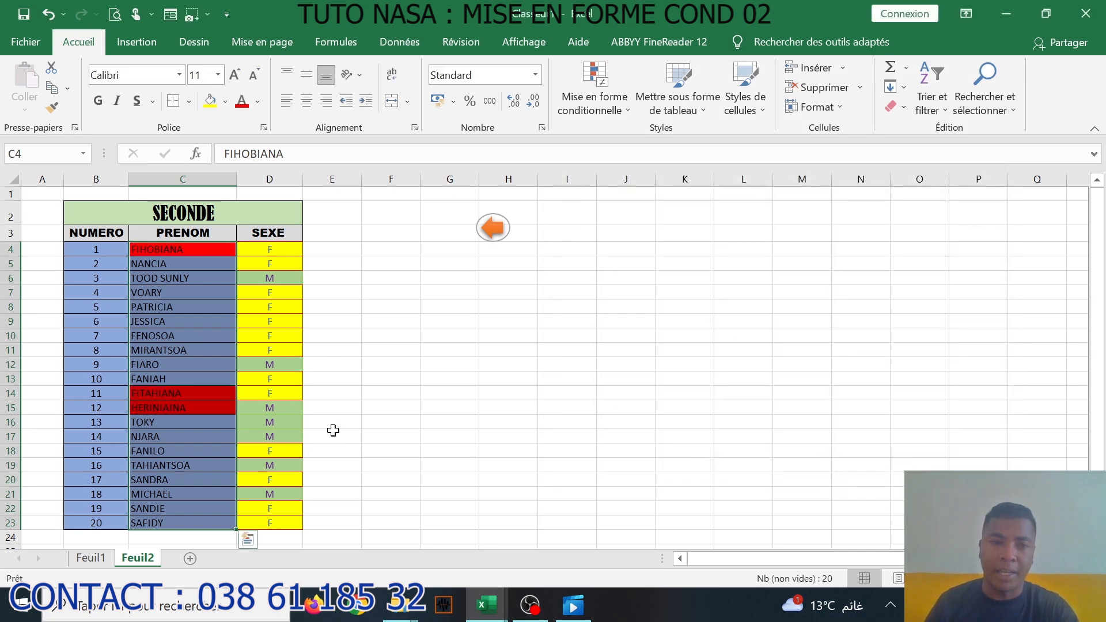
Start a custom highlighting rule on the PRENOM column (C4:C23) for cells with specific text beginning with M
left_click(198, 462)
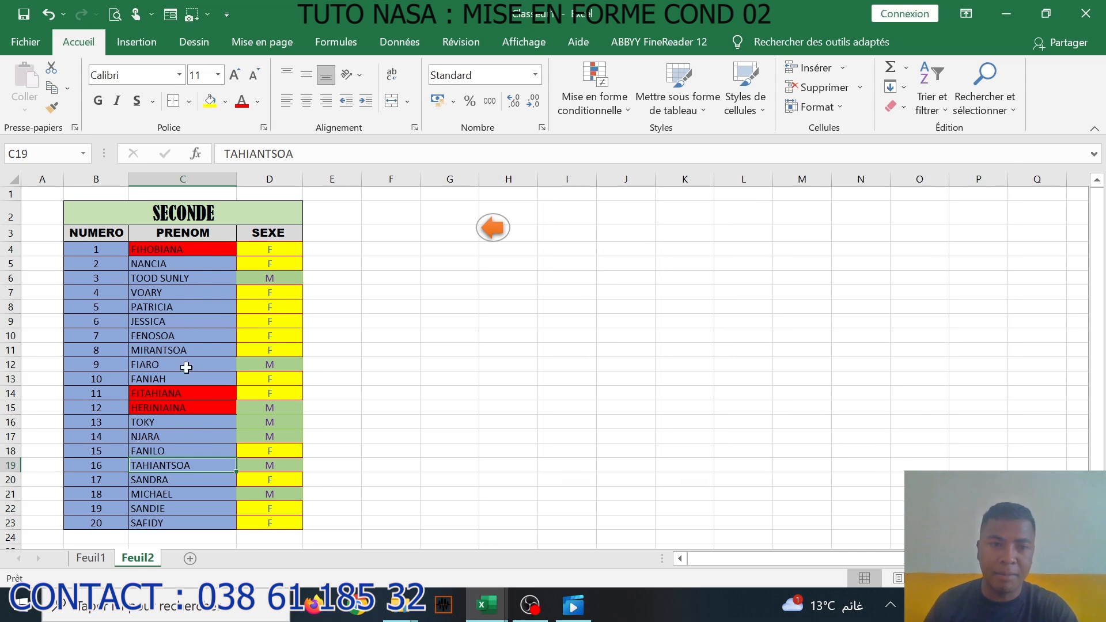
left_click_drag(191, 251, 167, 520)
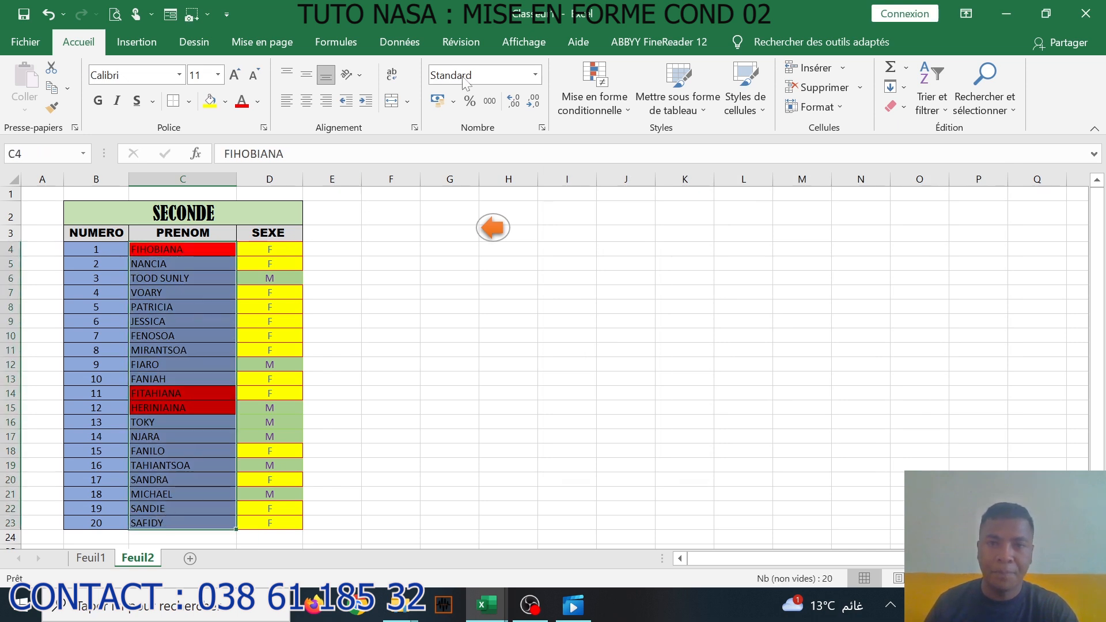
left_click(591, 103)
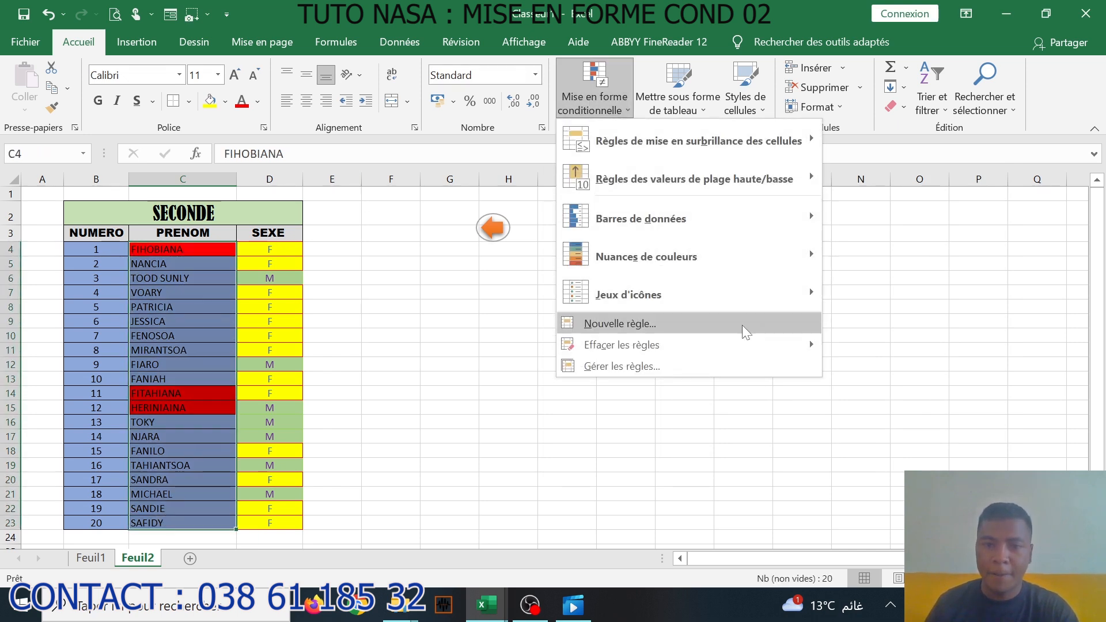
mouse_move(801, 143)
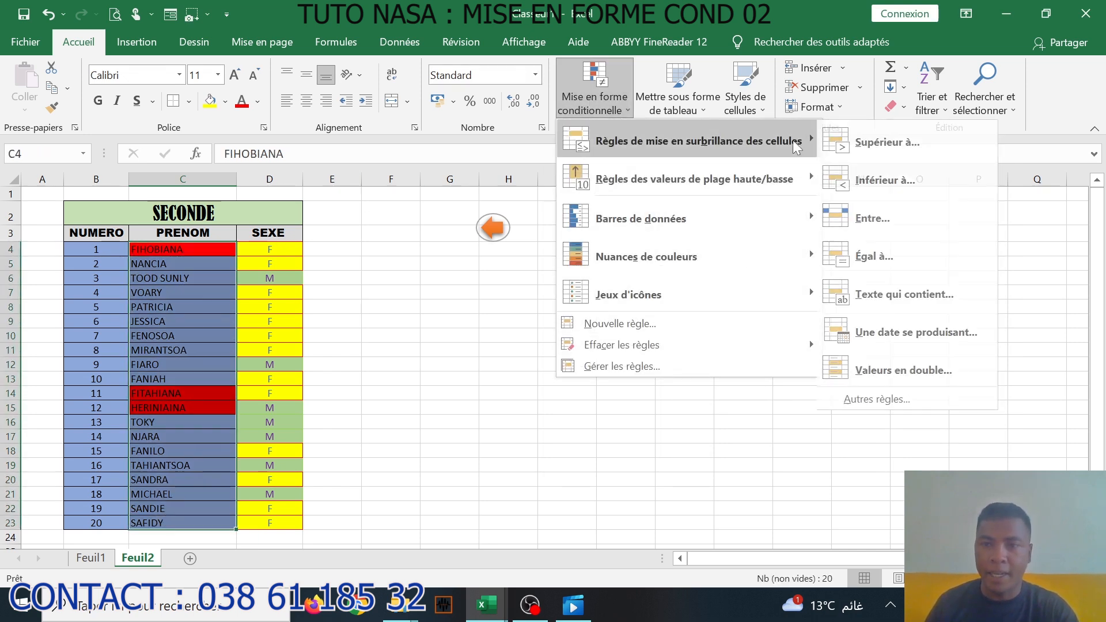
left_click(946, 394)
left_click(661, 370)
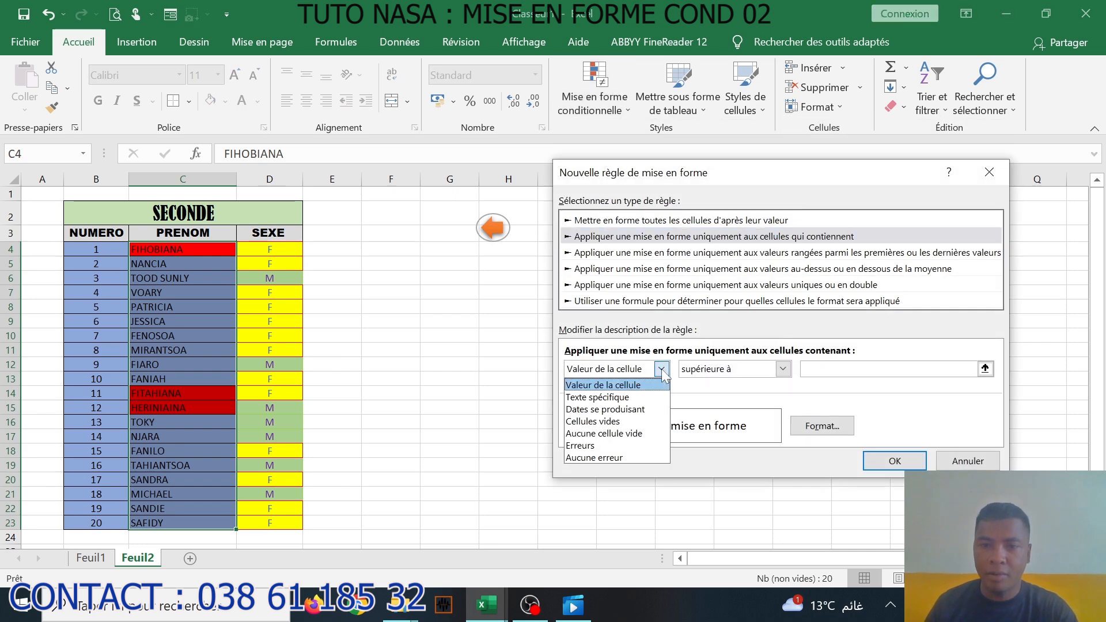
left_click(622, 395)
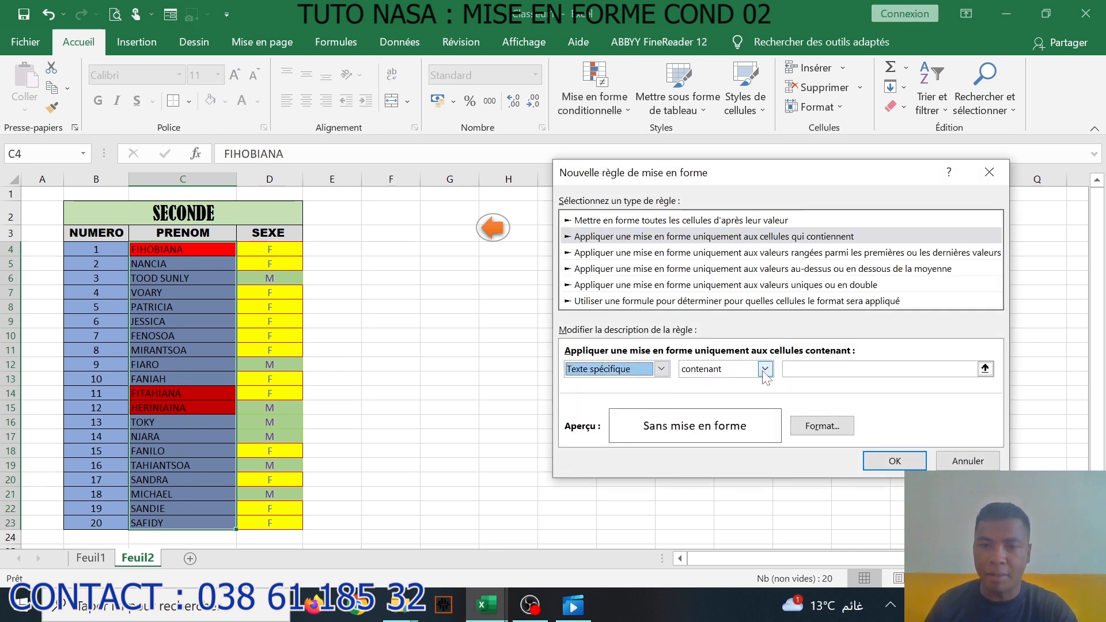
left_click(765, 369)
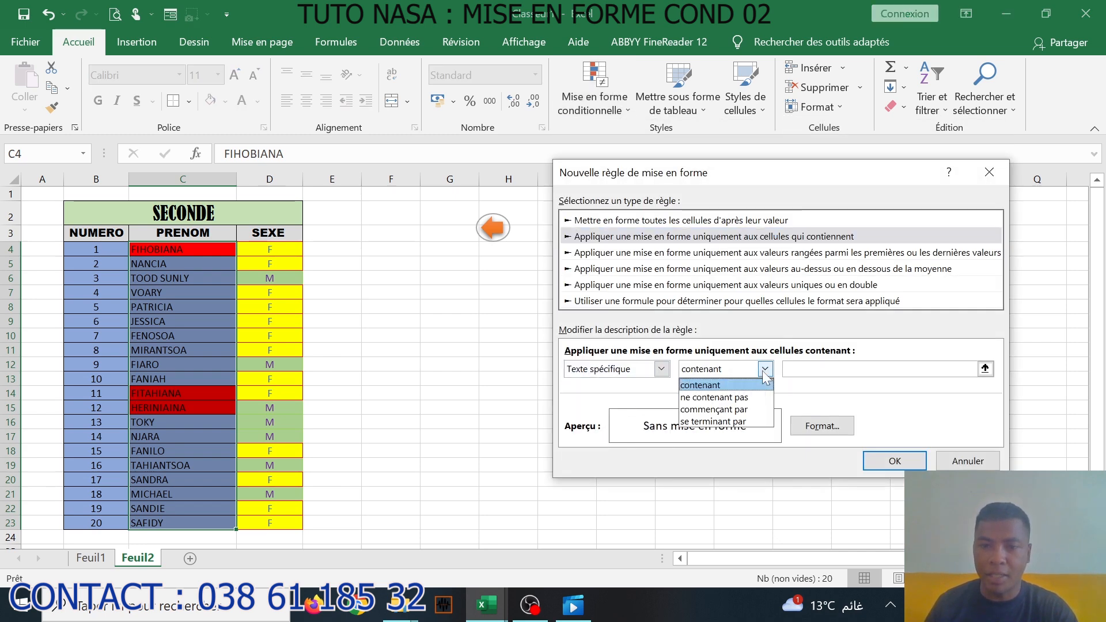
left_click(755, 408)
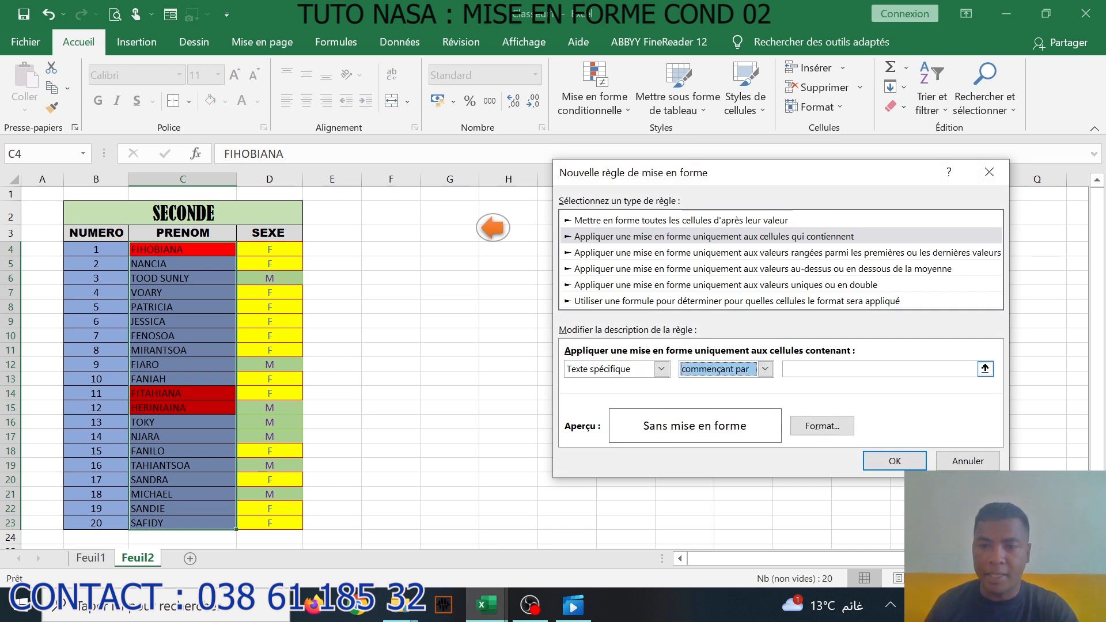
left_click(821, 369)
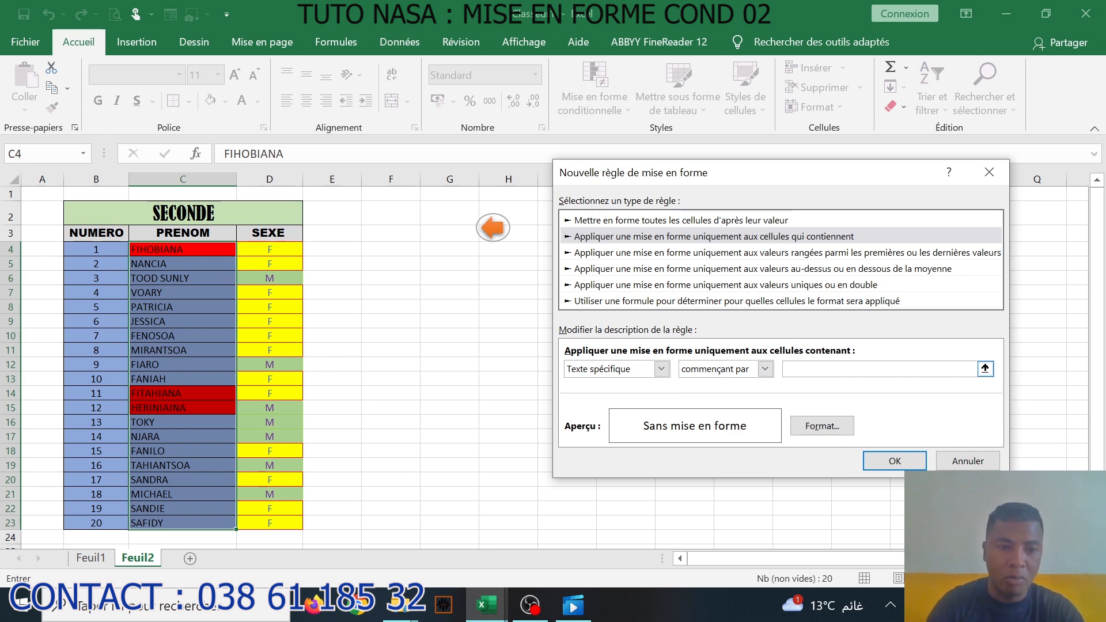
type("M")
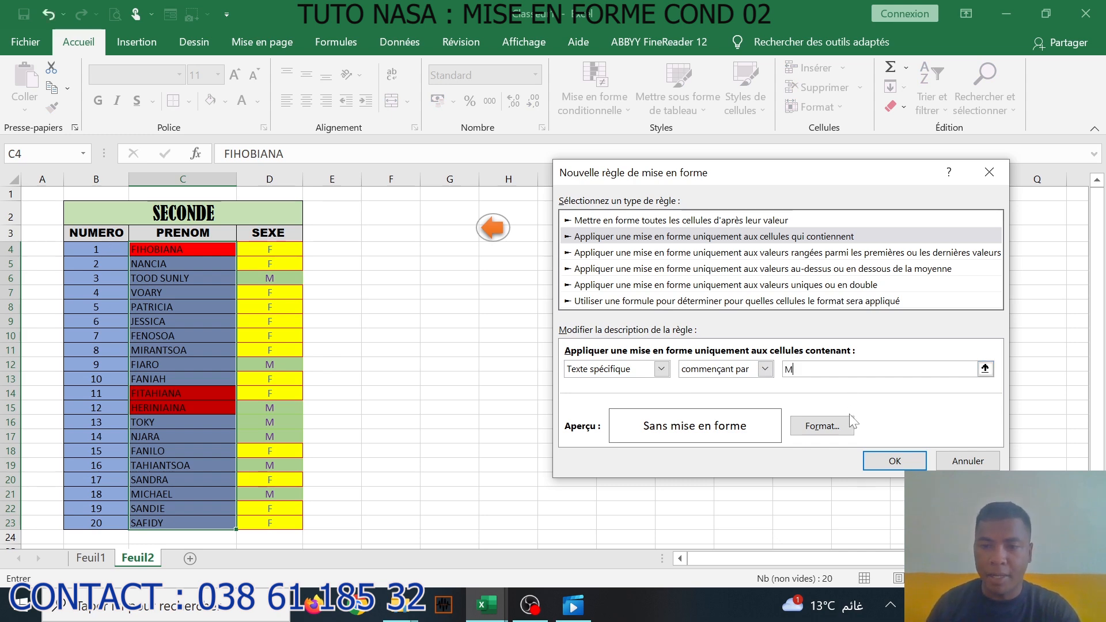
Give the beginning-with-M rule a light gold fill and apply it to the PRENOM column
left_click(844, 427)
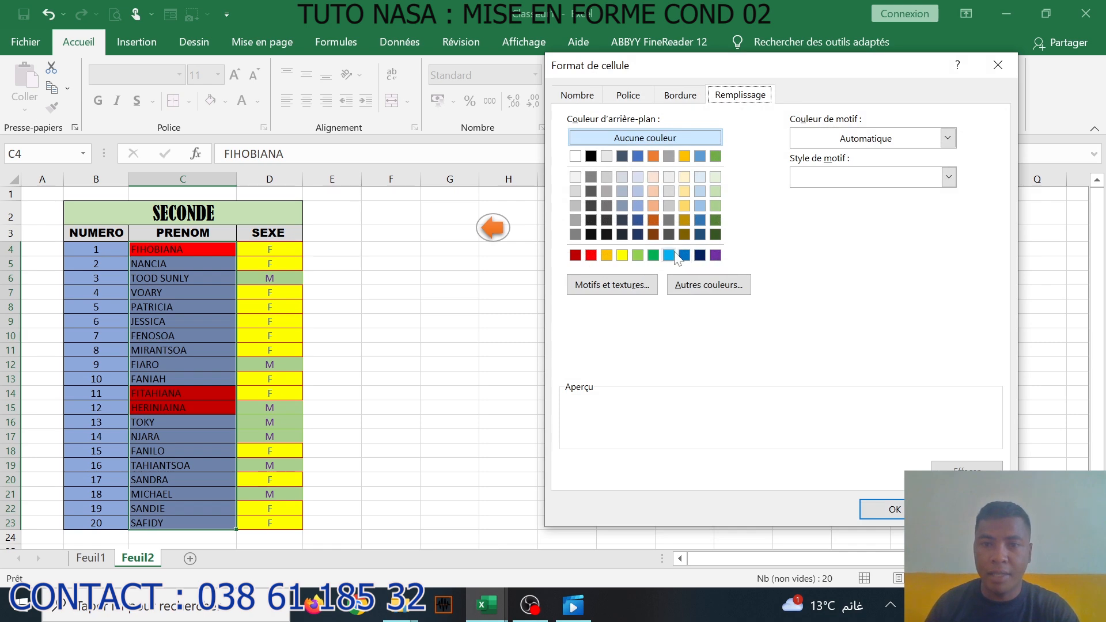
left_click(683, 207)
left_click(885, 510)
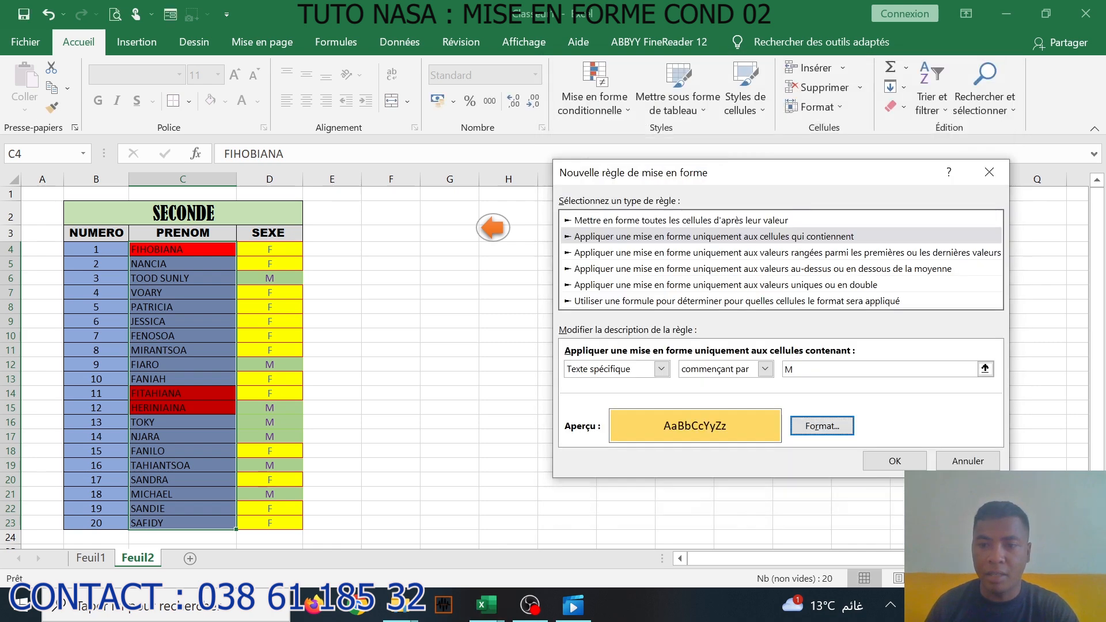
left_click(895, 461)
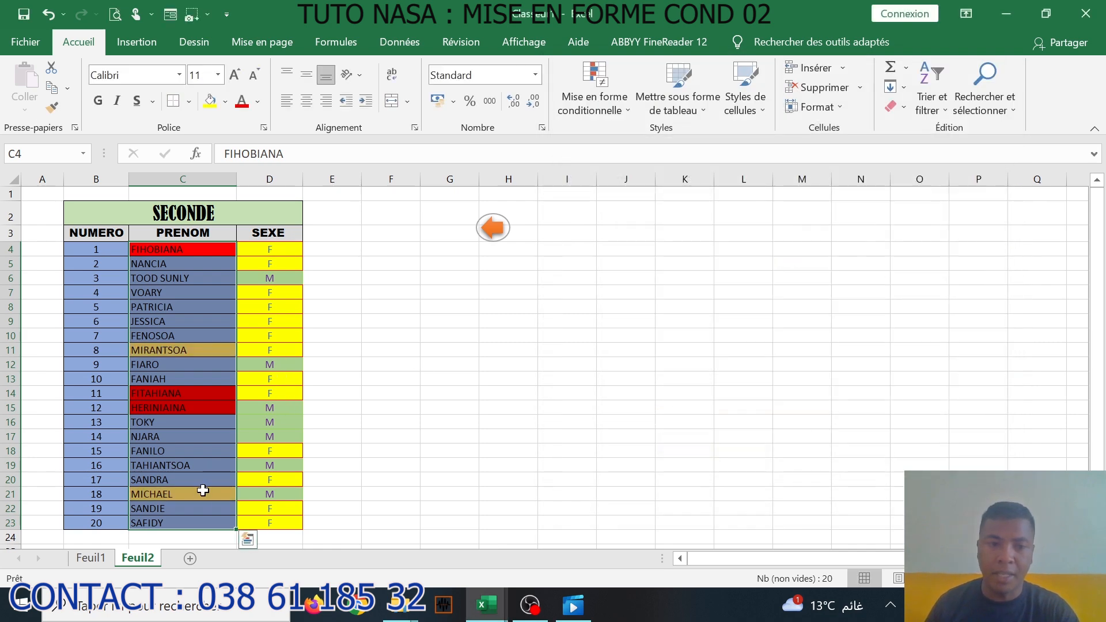
left_click(197, 360)
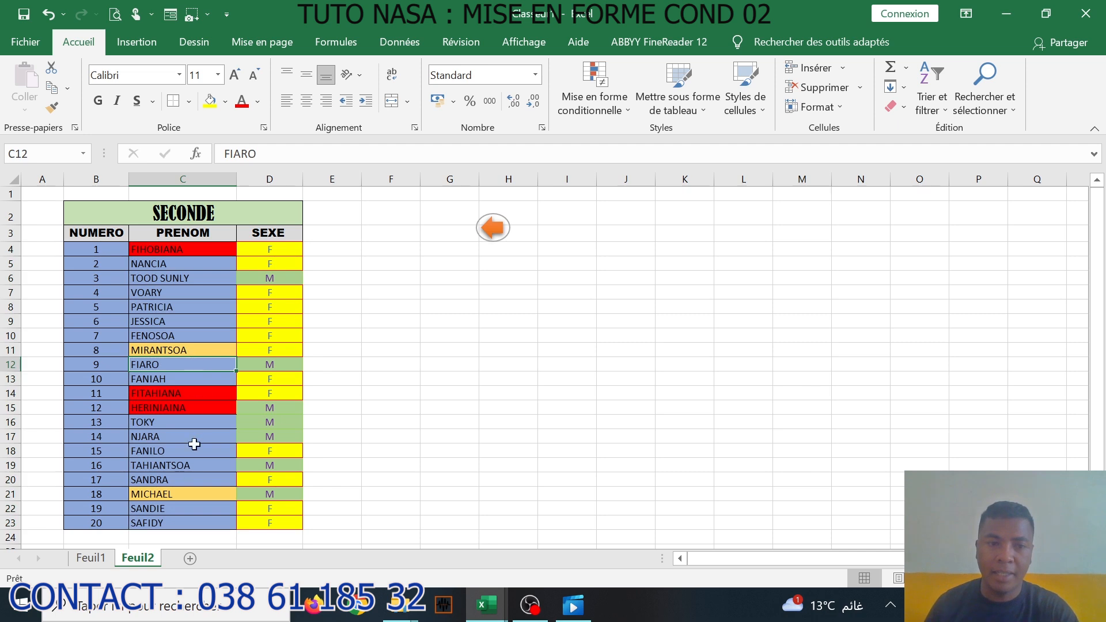
left_click(177, 495)
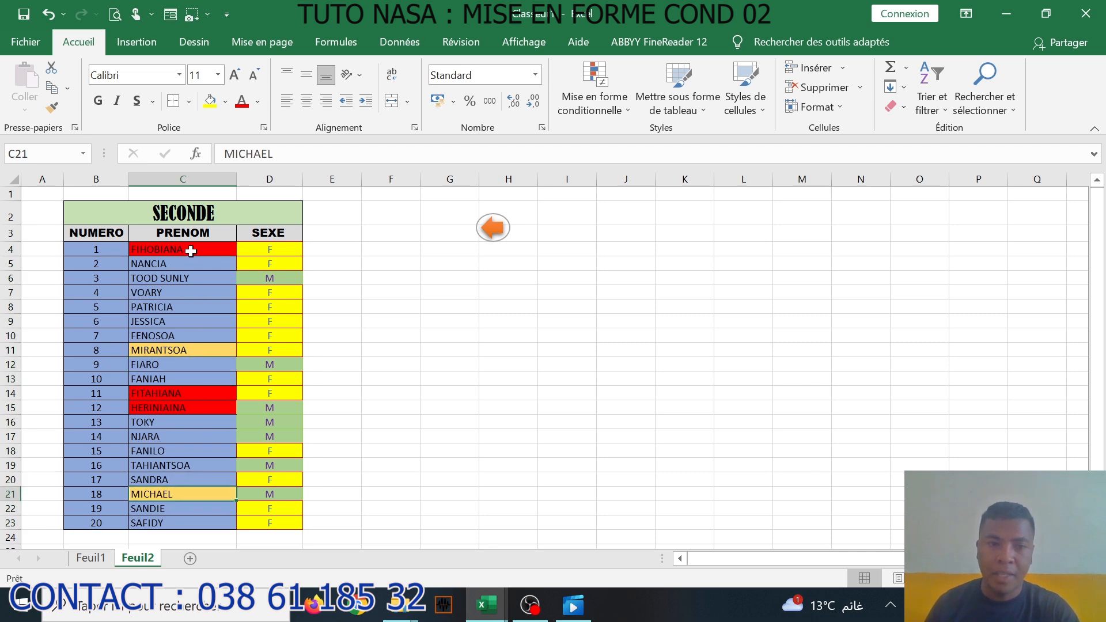
Start another custom rule on the PRENOM column (C4:C23) for cells whose specific text does not contain R
left_click_drag(191, 251, 184, 521)
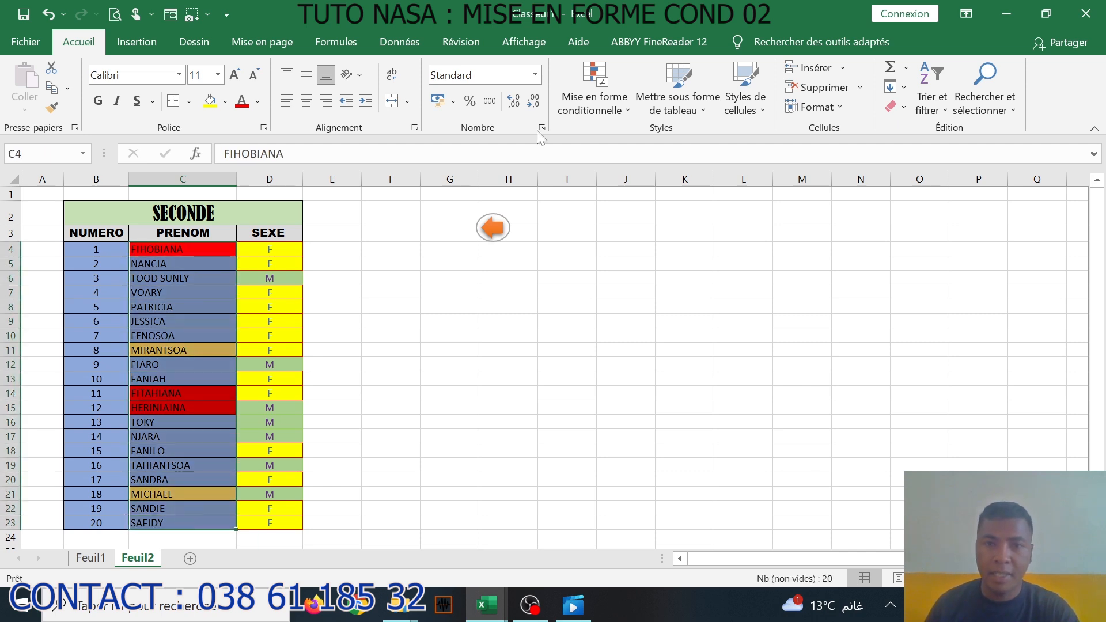
left_click(595, 96)
mouse_move(778, 139)
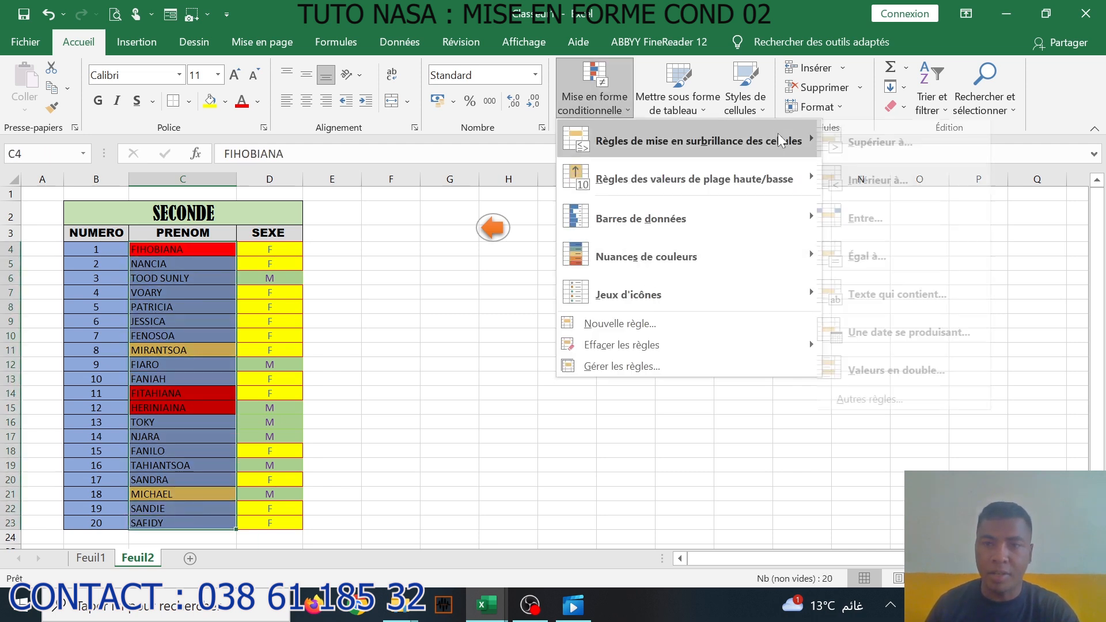
left_click(955, 397)
left_click(661, 369)
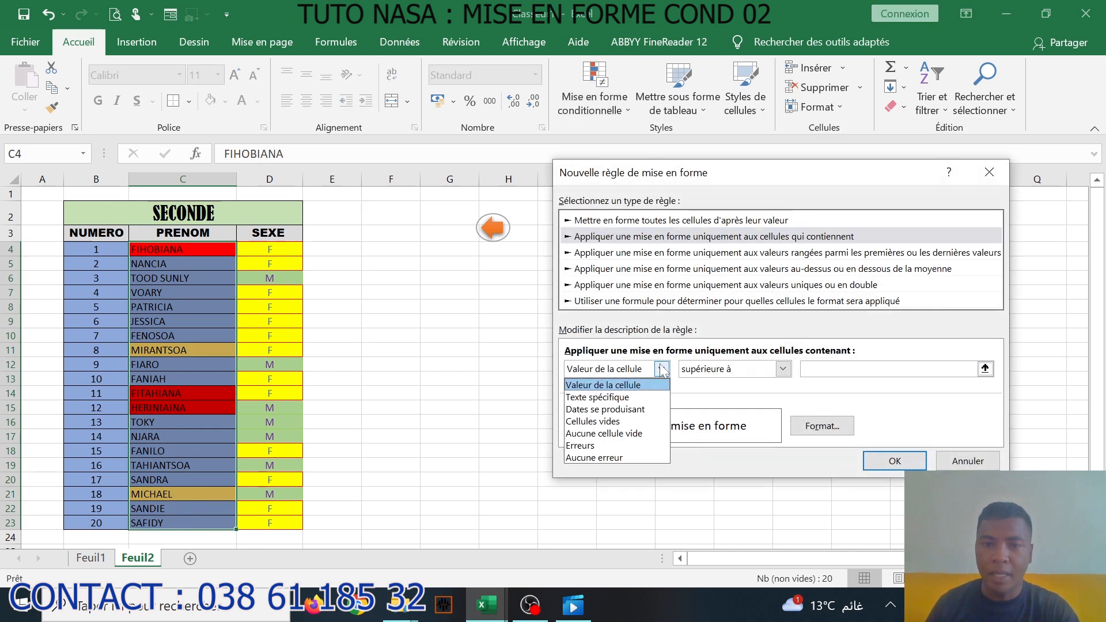
left_click(597, 397)
left_click(766, 370)
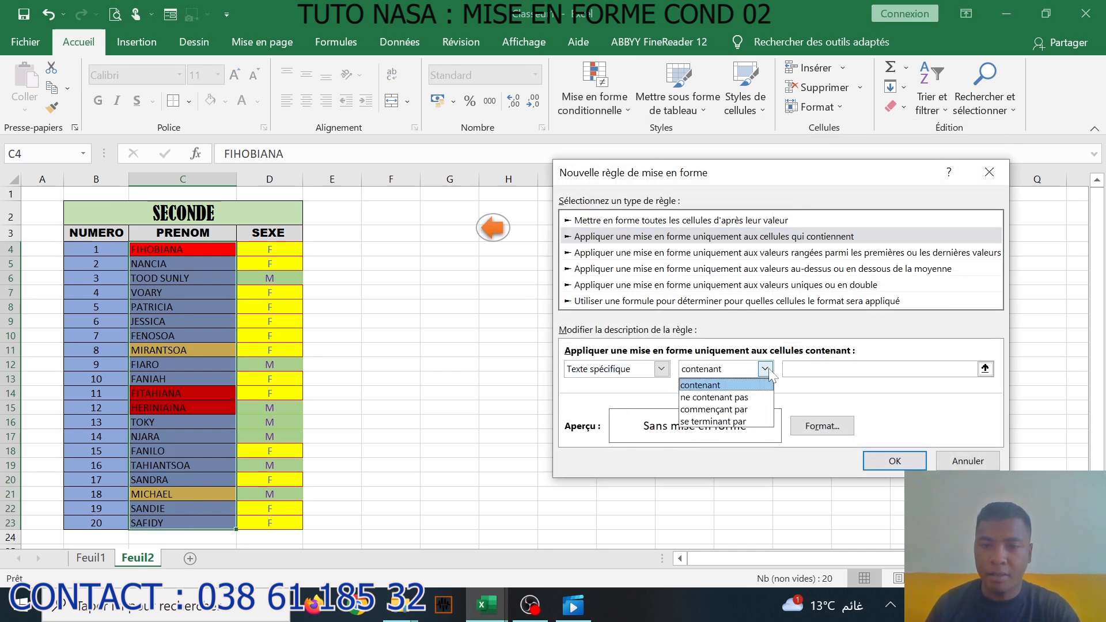
left_click(760, 400)
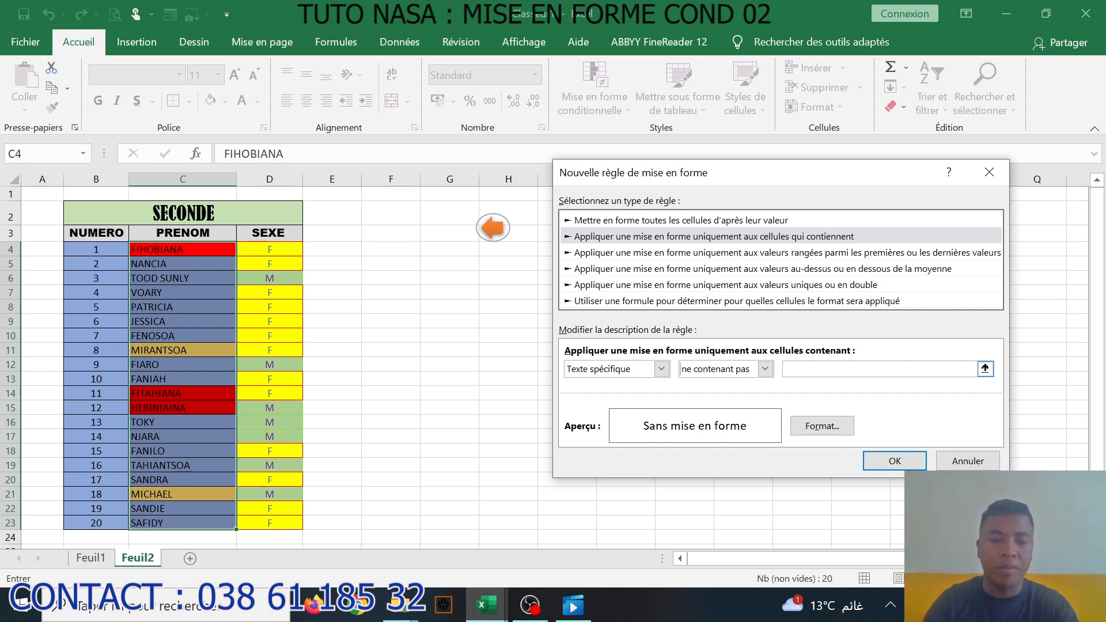
type("R")
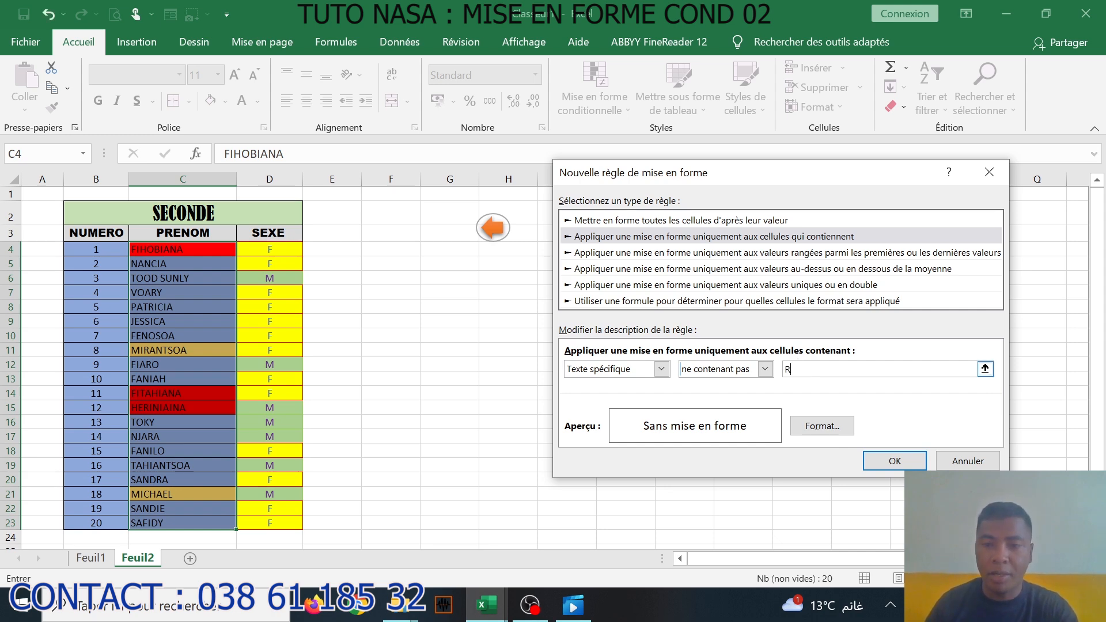
Give the not-containing-R rule the same light gold fill and apply it to the PRENOM column
left_click(822, 427)
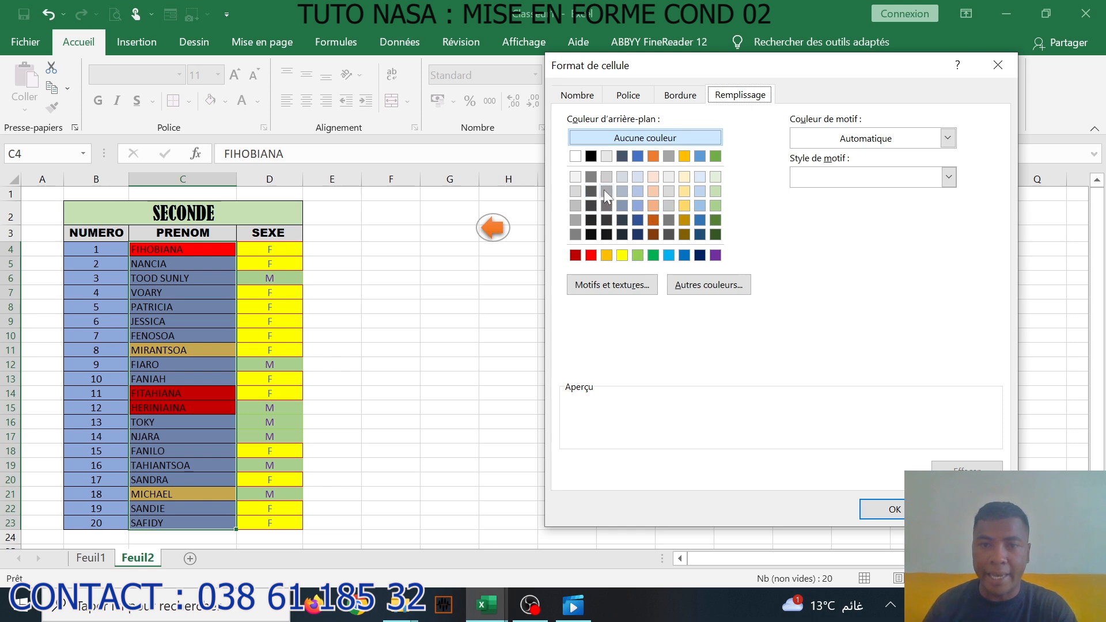
left_click(683, 205)
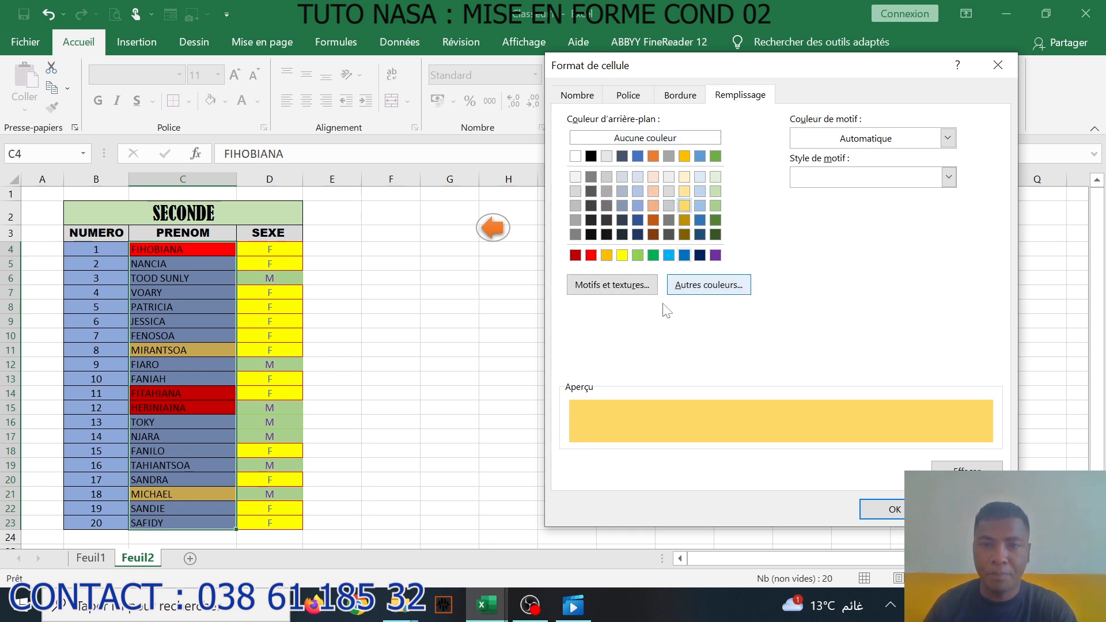
left_click(895, 509)
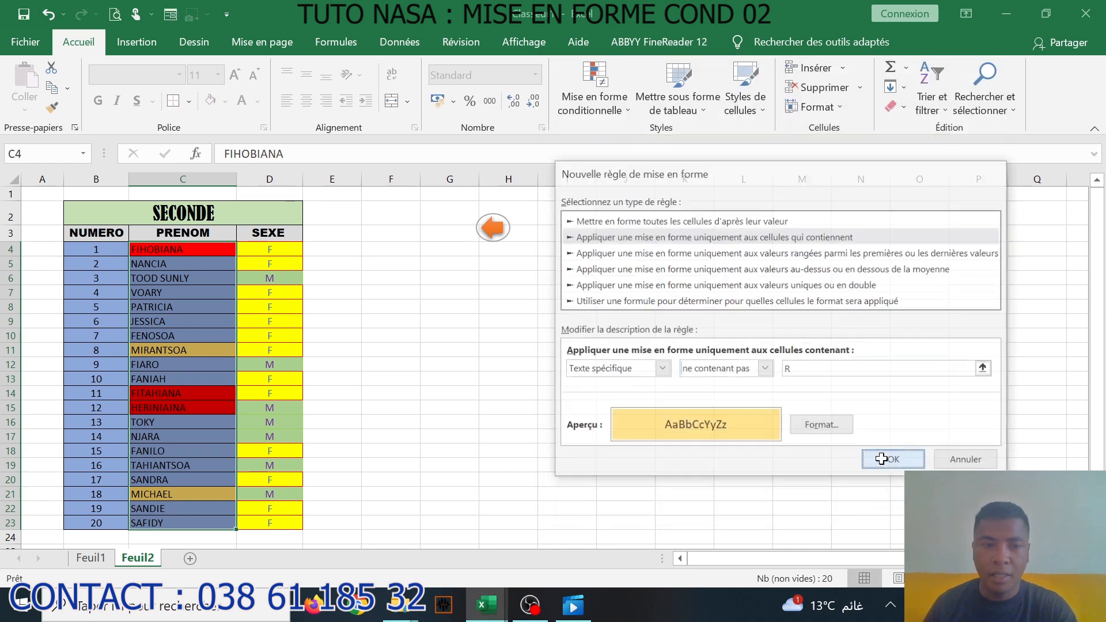
left_click(882, 459)
Deselect the range and examine the PRENOM cells that the new rule leaves without the gold fill
left_click(441, 323)
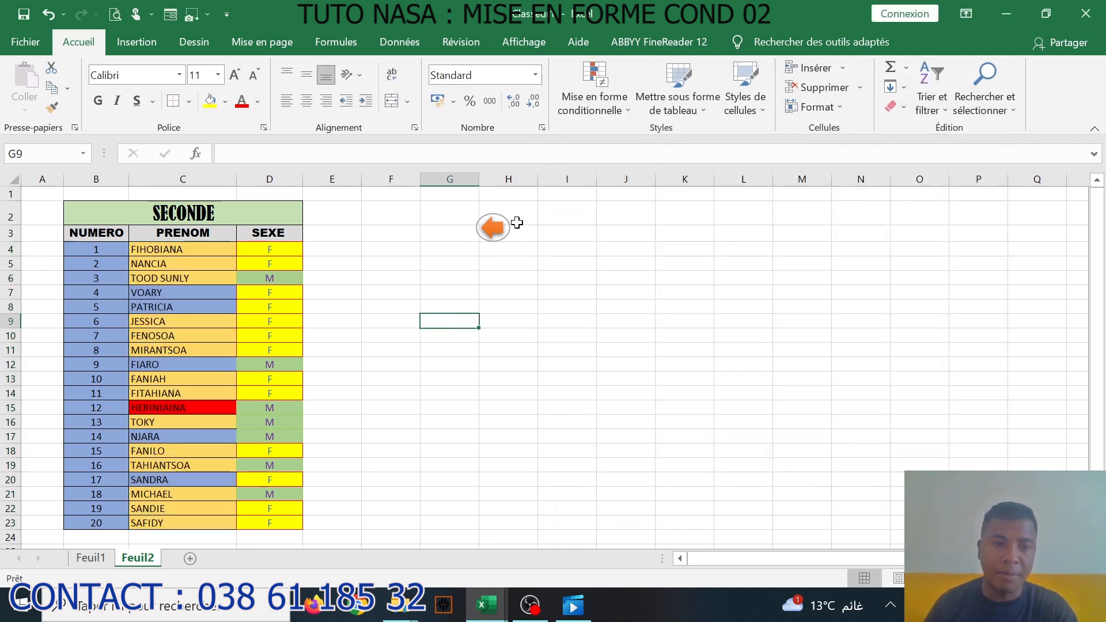
left_click(204, 364)
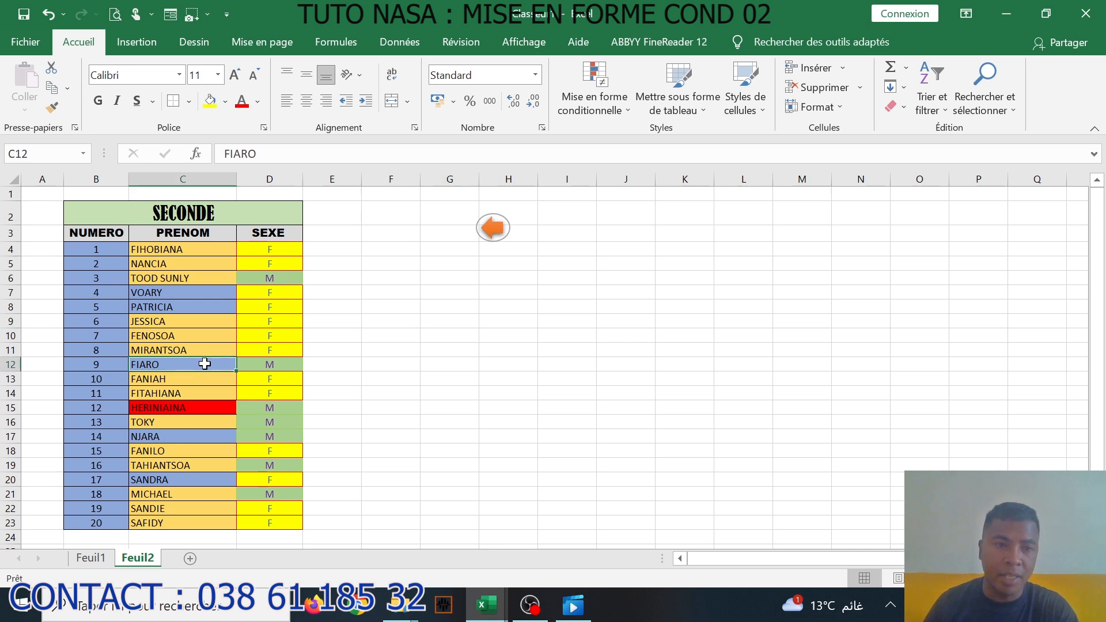
left_click(206, 295)
left_click(206, 306)
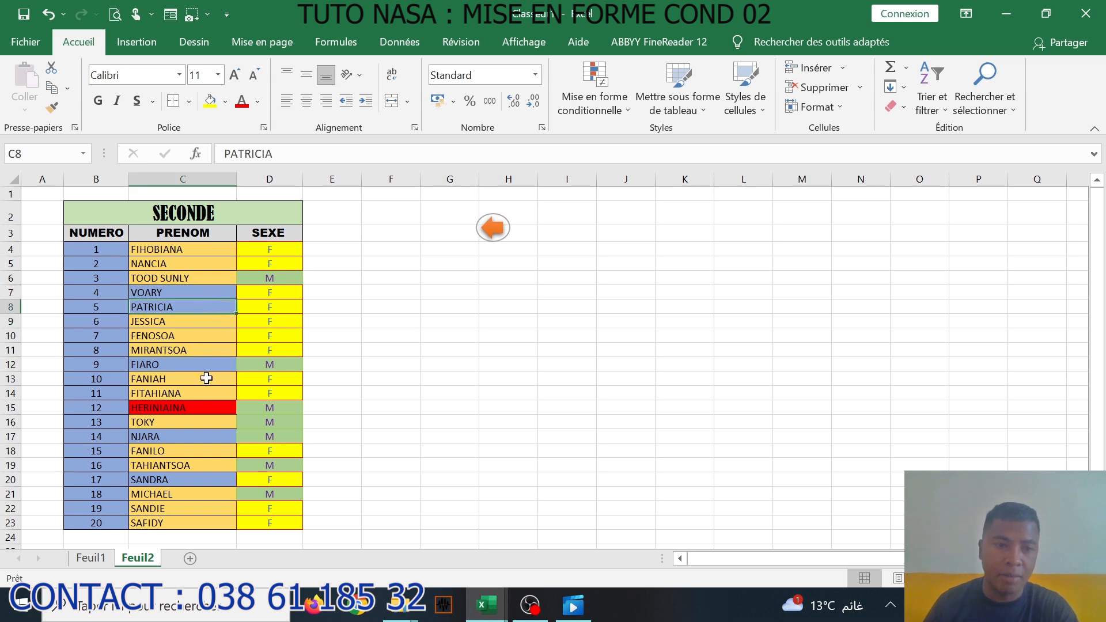
left_click(205, 435)
left_click(190, 481)
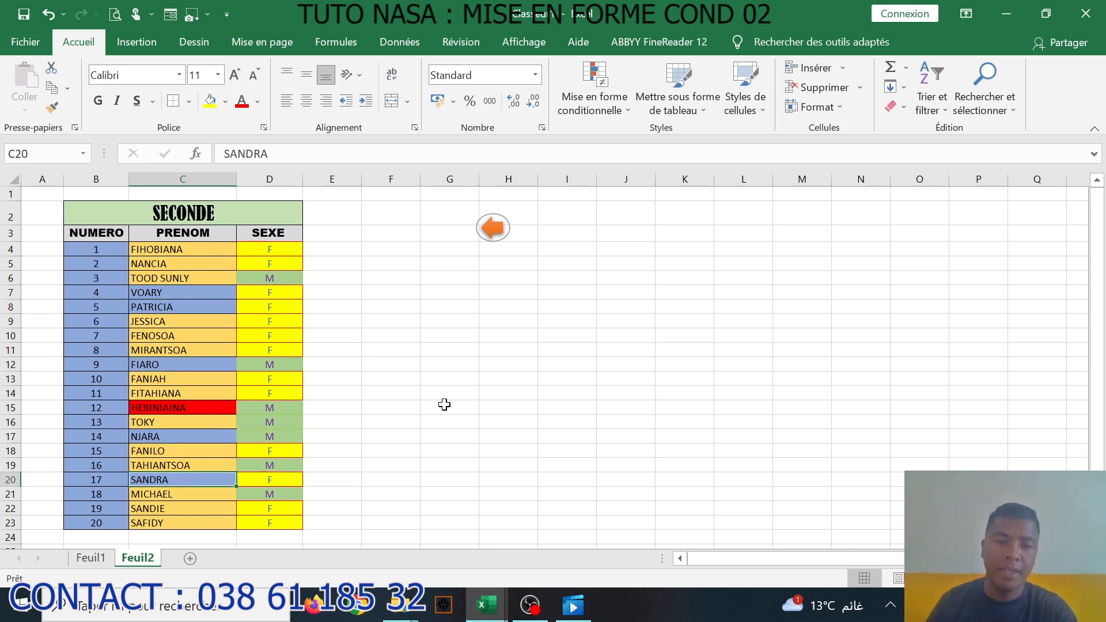